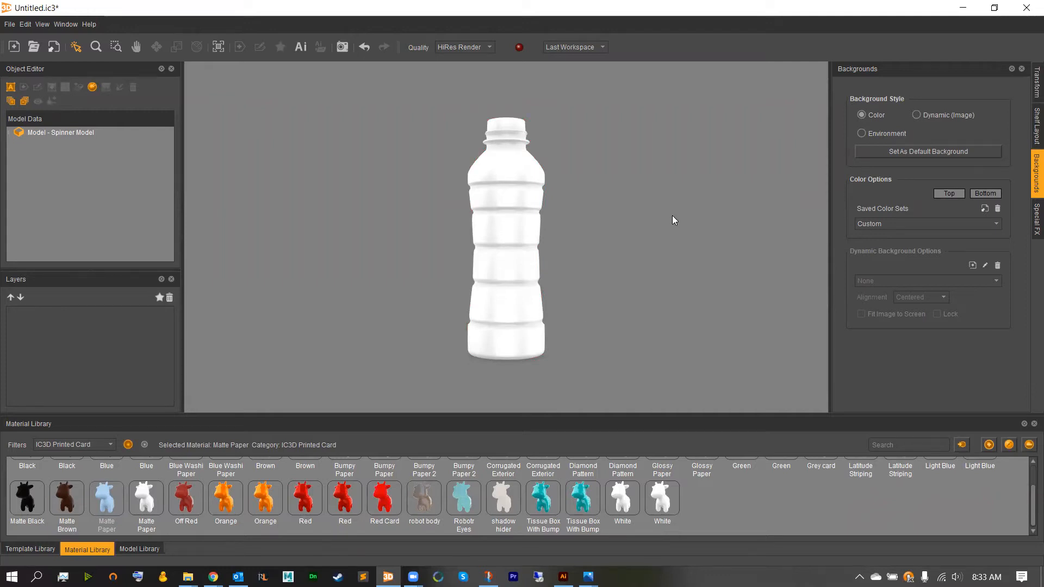
Step: Expand the bottle model's data and open the artwork of Spinner Label Mesh #2 in Illustrator
click(512, 167)
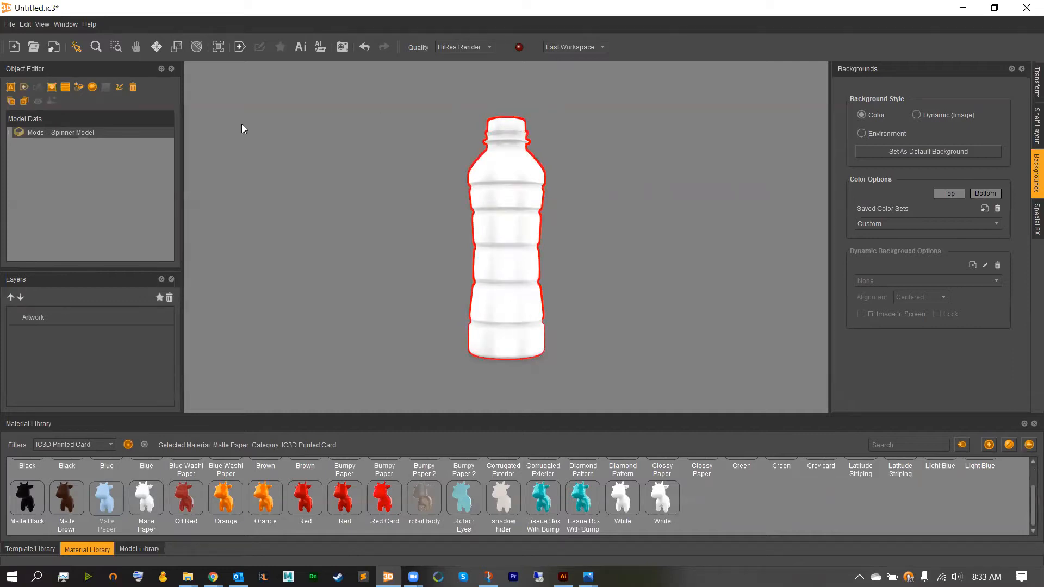
click(10, 132)
click(33, 166)
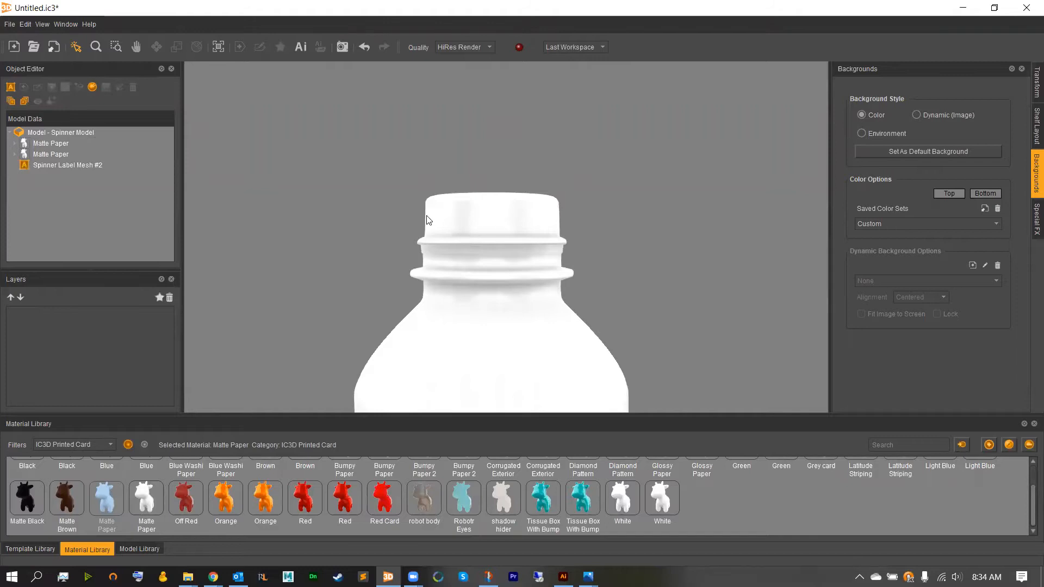
click(301, 49)
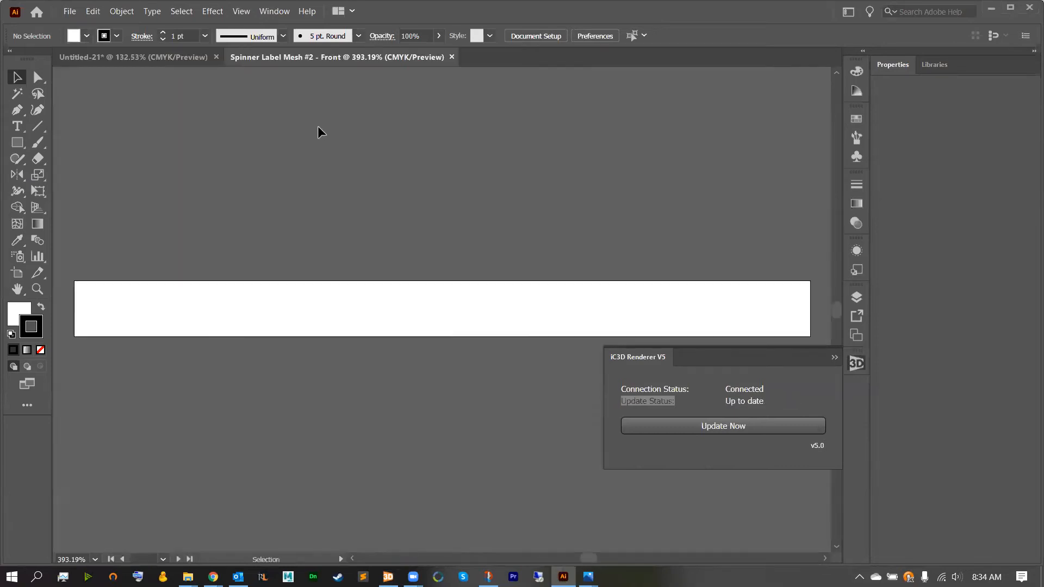
scroll(318, 133, down, 2)
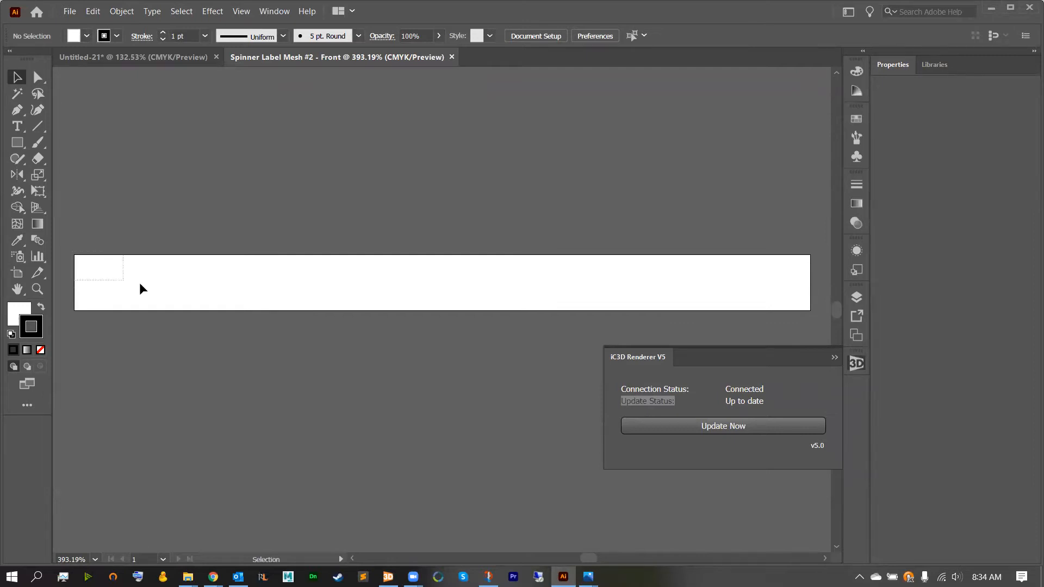
scroll(674, 324, right, 2)
scroll(585, 296, left, 2)
scroll(125, 147, down, 2)
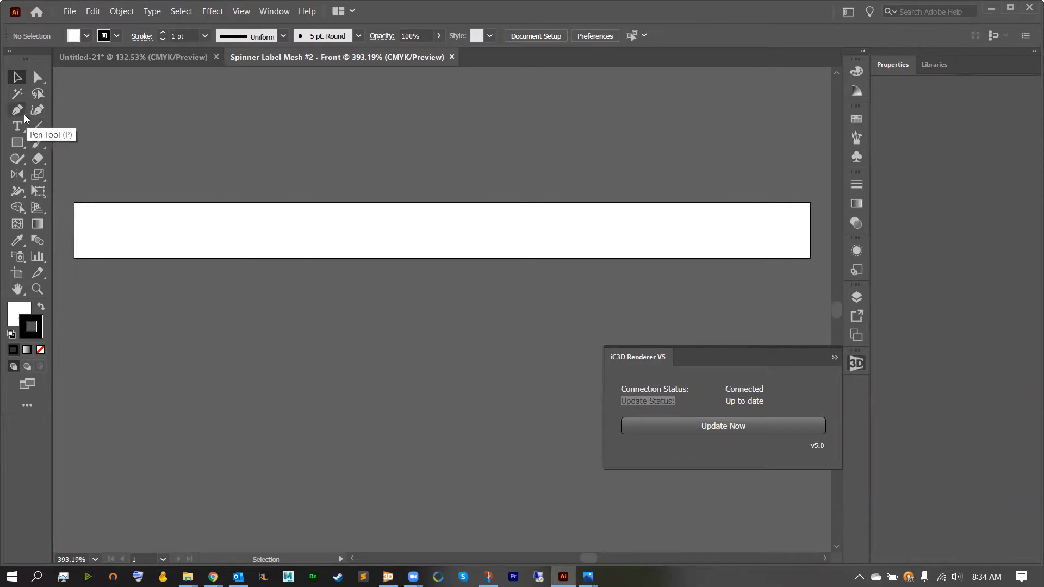
Step: Draw a slightly rising 1 pt black line across the full width of the label artboard with the Line Segment tool
click(16, 110)
click(38, 126)
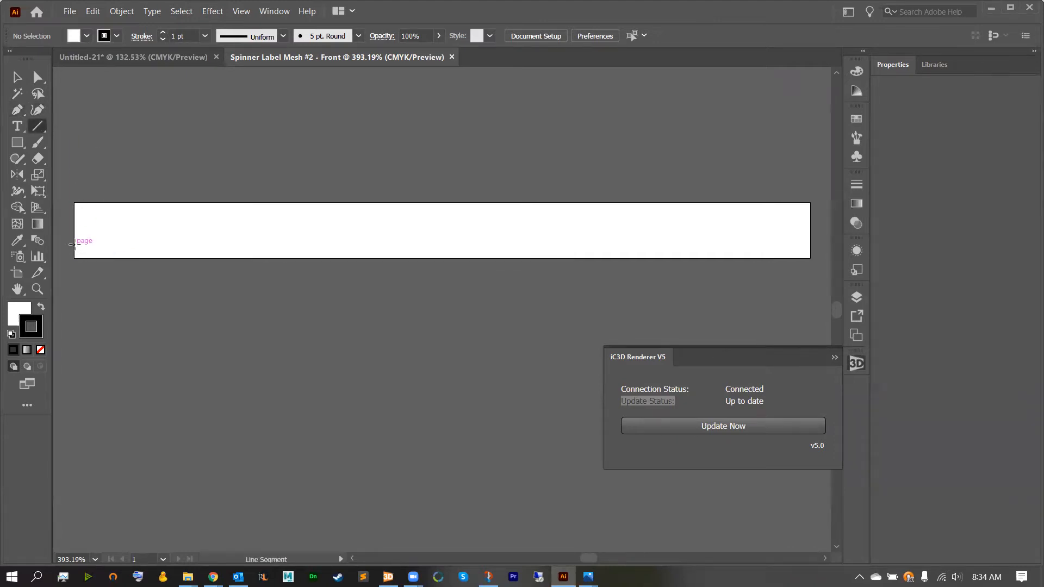
click(73, 245)
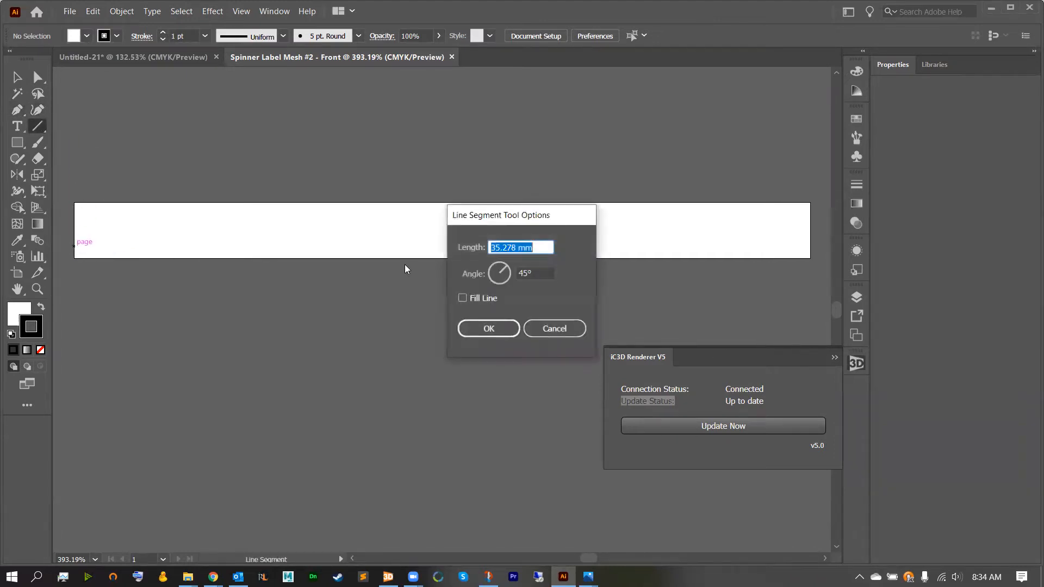
click(555, 328)
drag(74, 246, 811, 232)
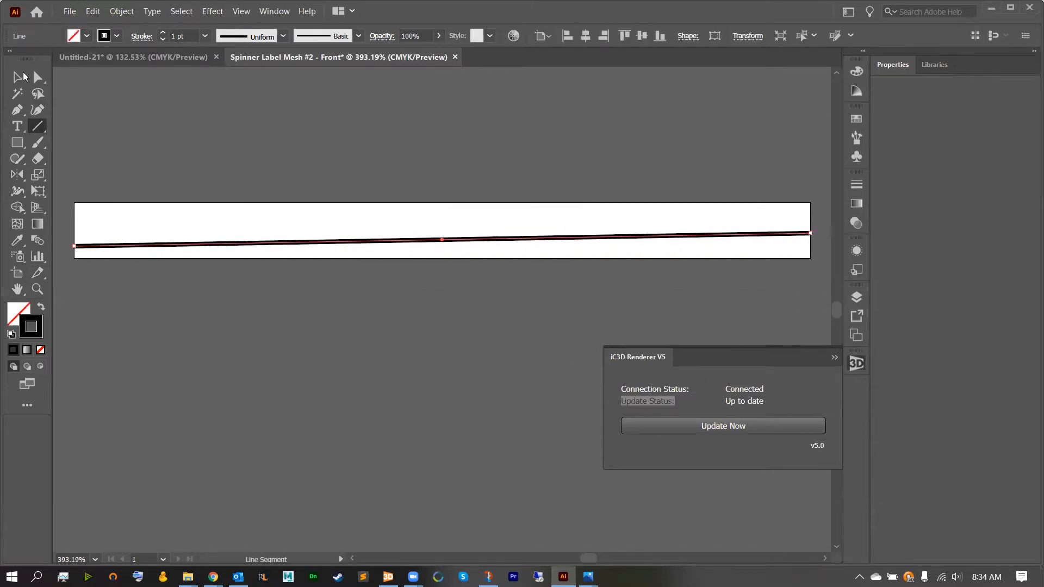
click(21, 77)
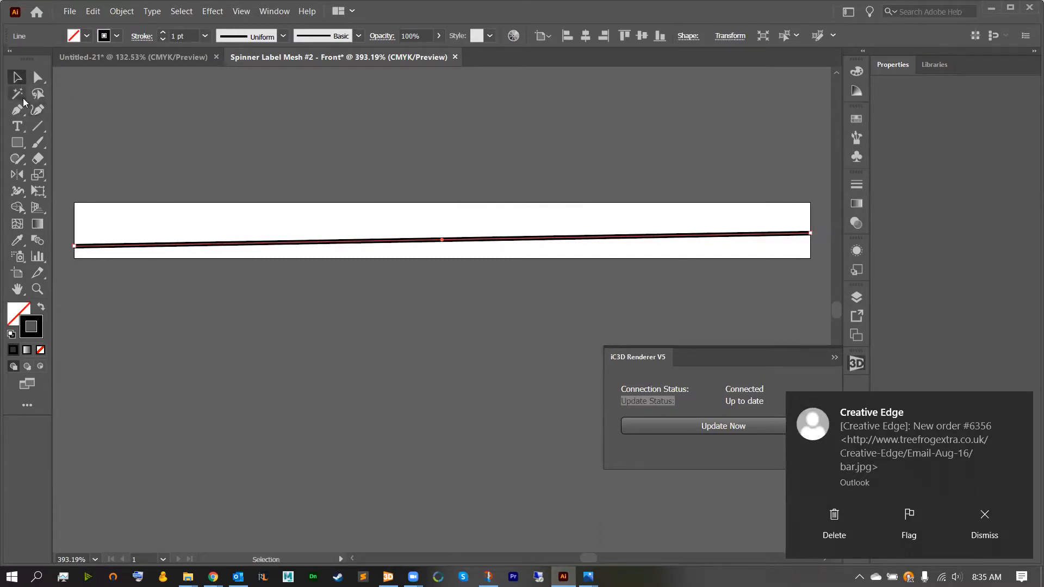
click(42, 77)
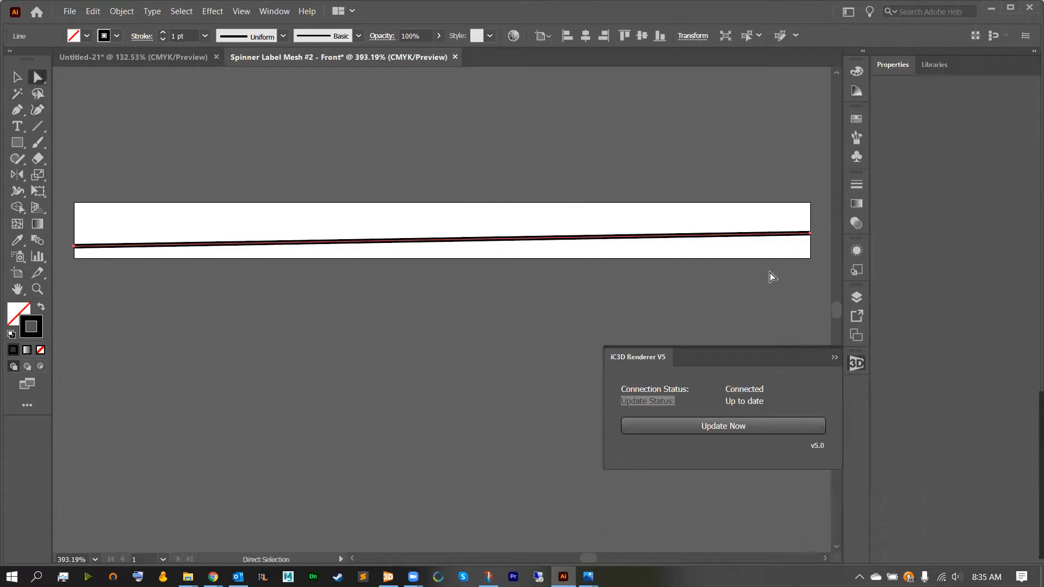
Step: Update the 3D artwork with the single line and inspect where its ends meet on the bottle neck in IC3D
click(752, 425)
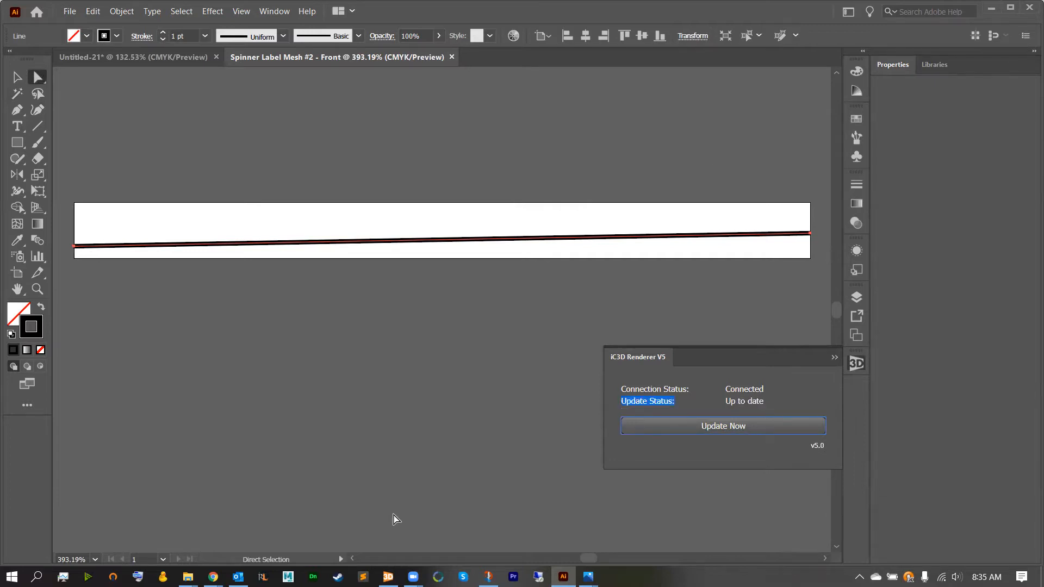
click(388, 576)
drag(408, 233, 492, 240)
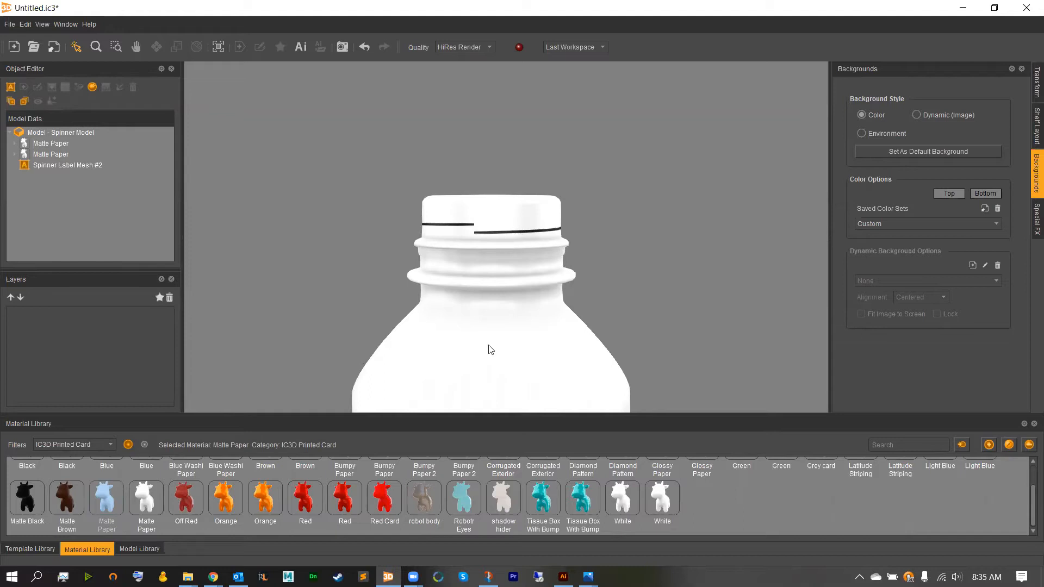
Step: Back in Illustrator, extend the line's right end with the Pen tool horizontally to the artboard's left edge, then up to its right edge at about Y 1.39 mm
click(563, 577)
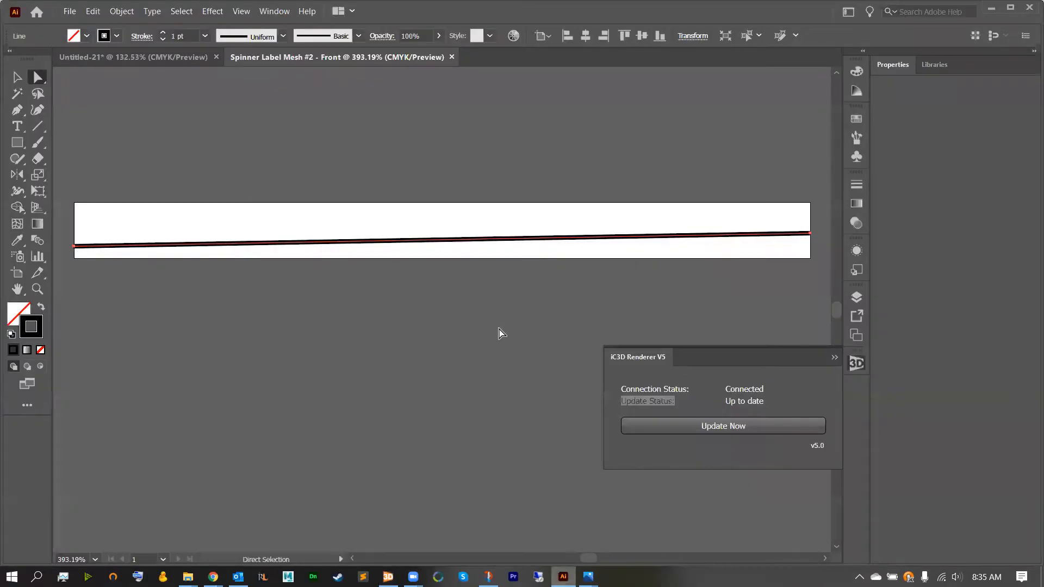
click(17, 109)
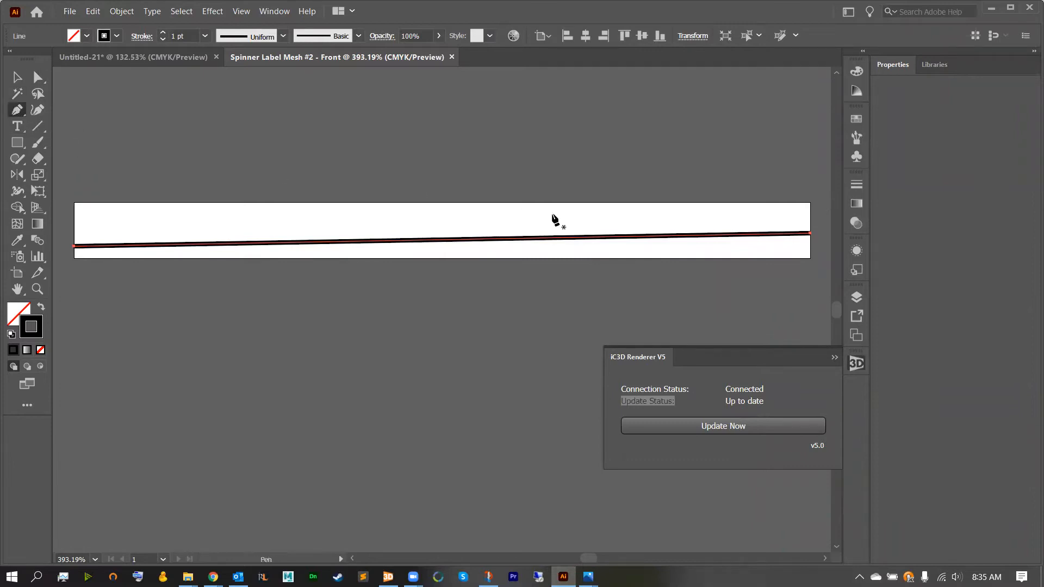
click(810, 234)
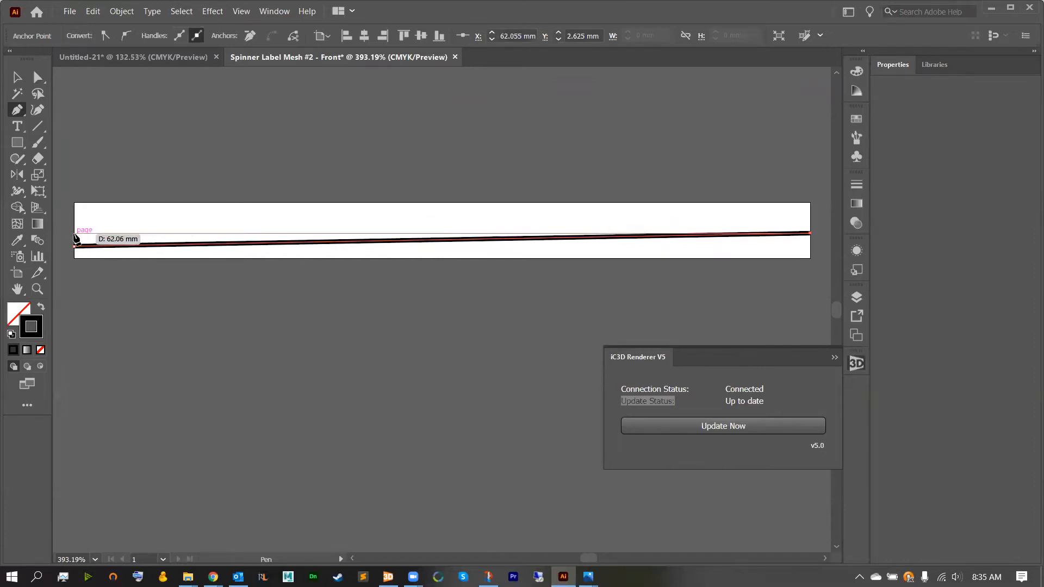
click(75, 234)
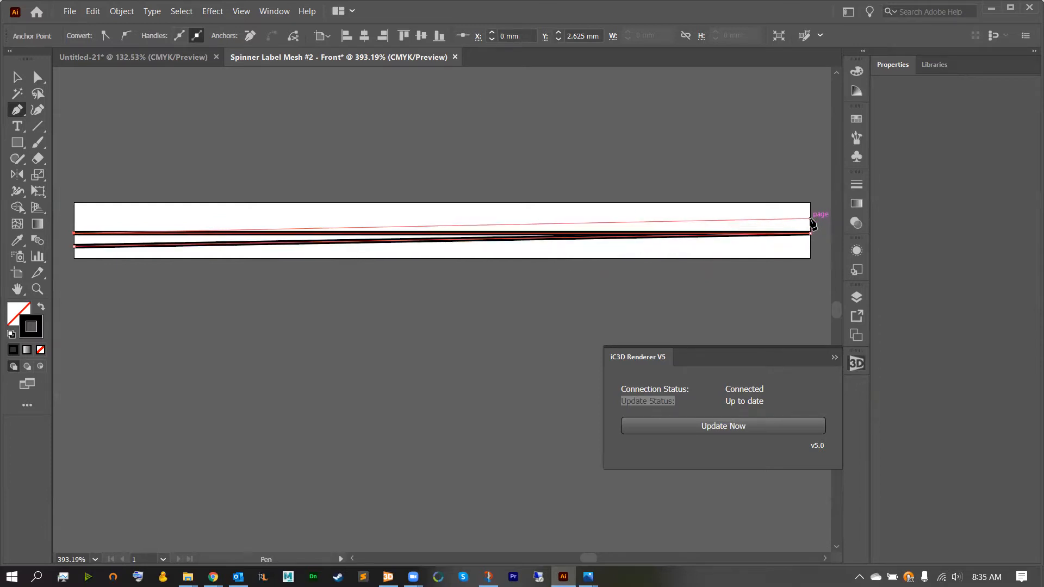
click(810, 218)
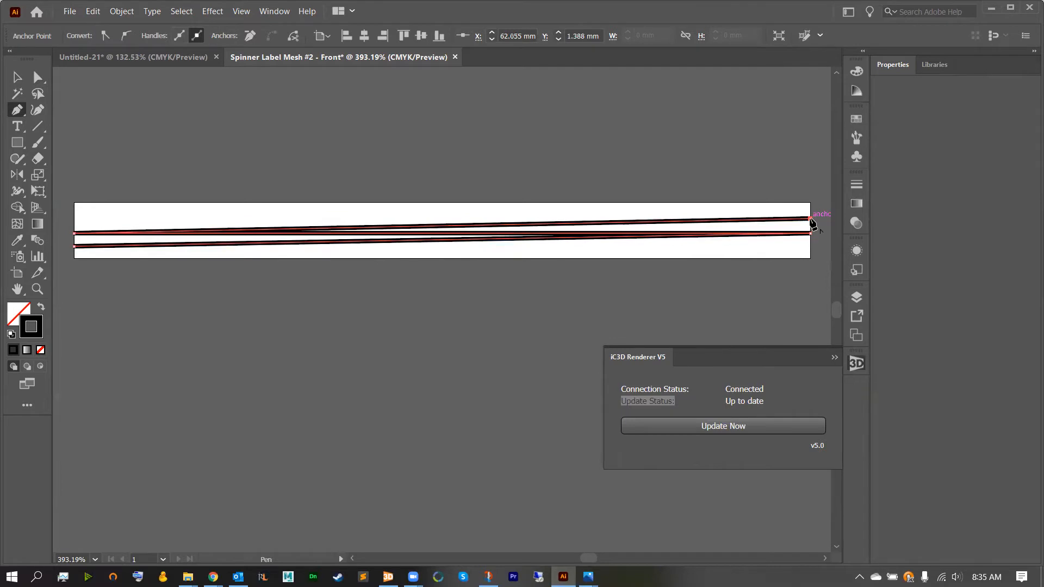
Step: Delete the horizontal connecting segment between the two slanted lines
click(16, 77)
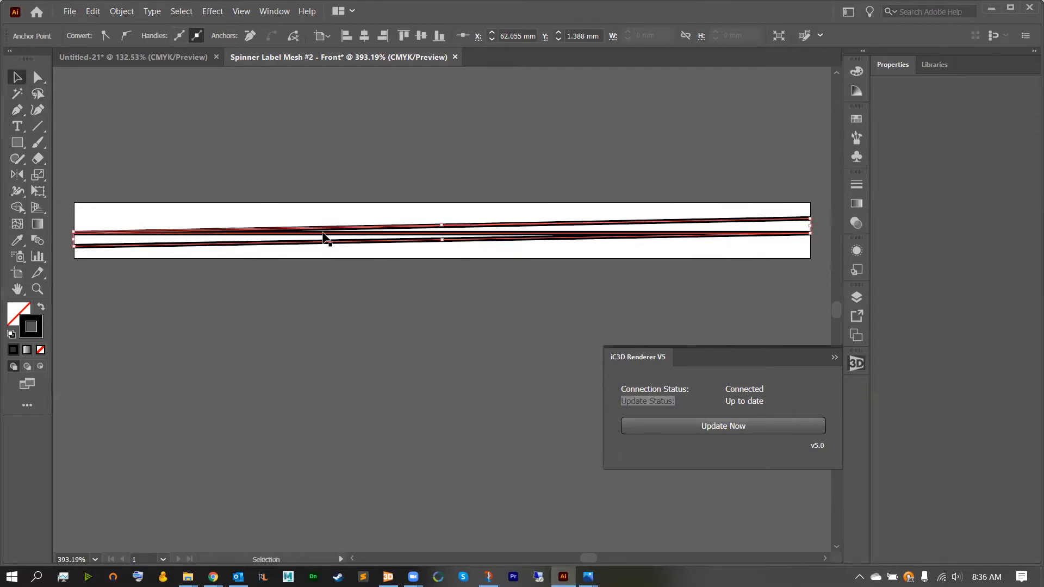
click(37, 77)
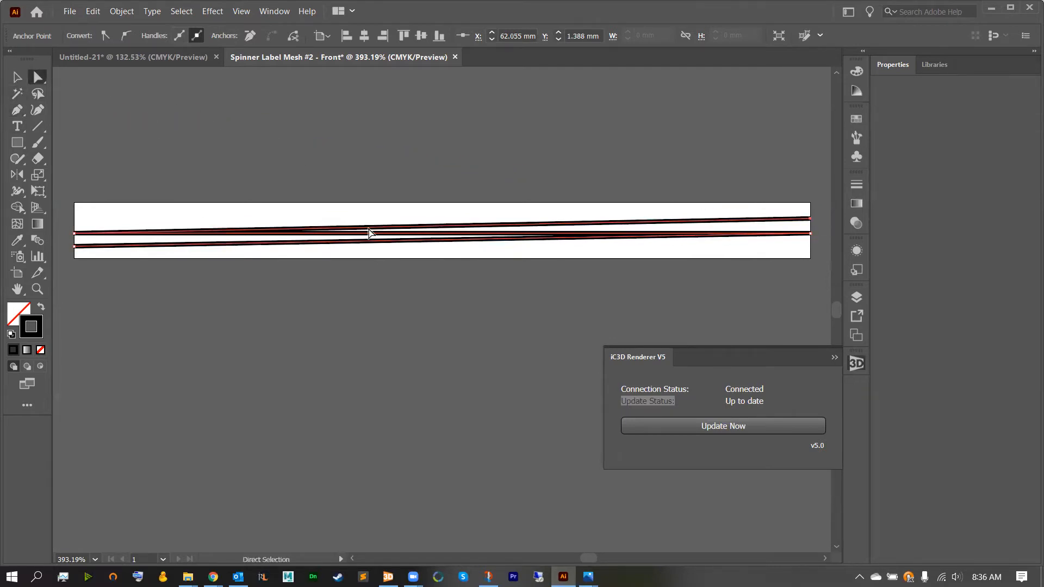
click(672, 281)
click(532, 234)
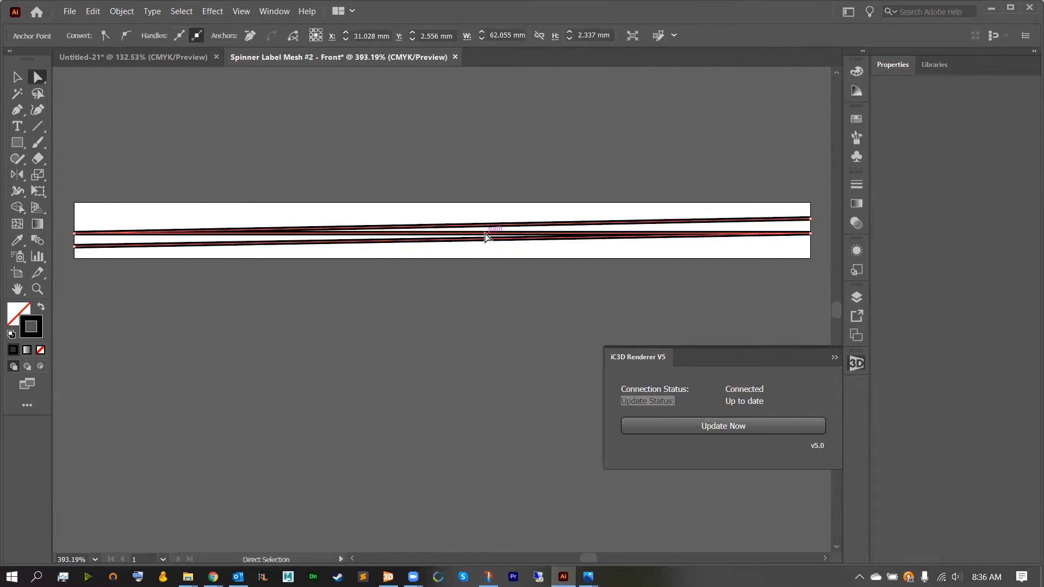
click(485, 237)
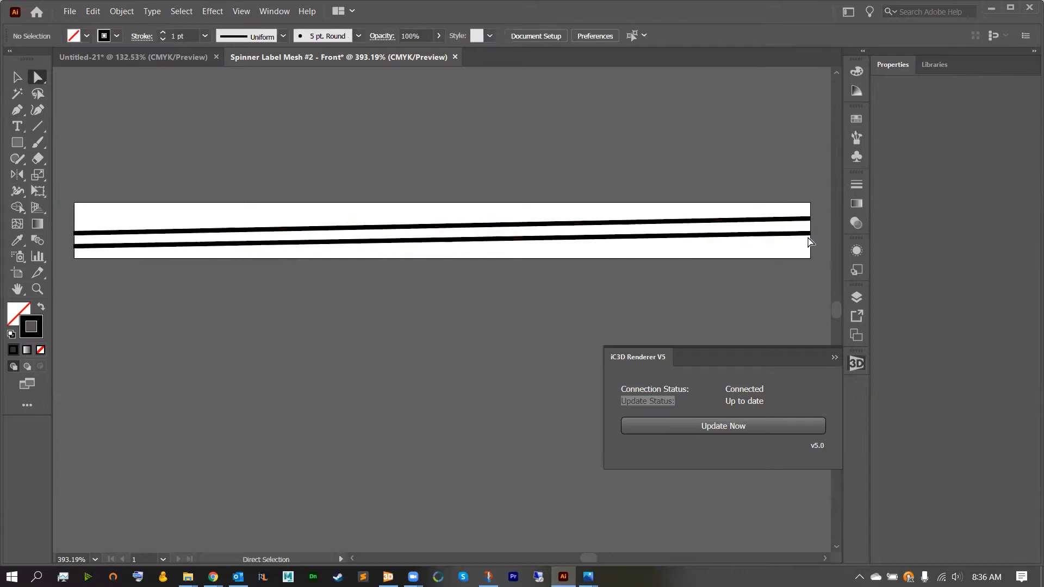
drag(95, 248, 75, 238)
Step: Update the 3D artwork with both slanted lines and inspect the spiral on the bottle neck in IC3D
click(770, 426)
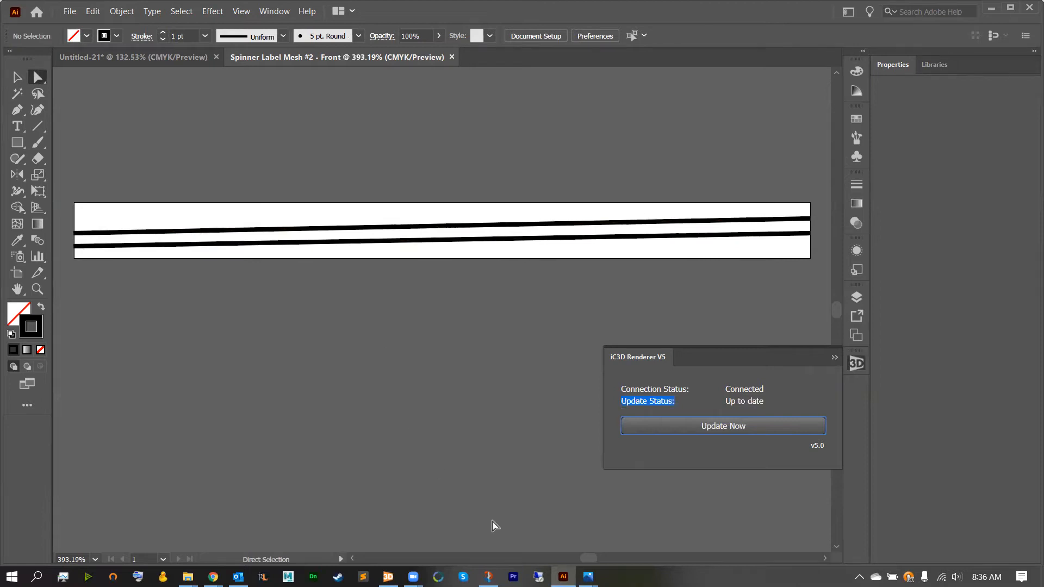
click(388, 576)
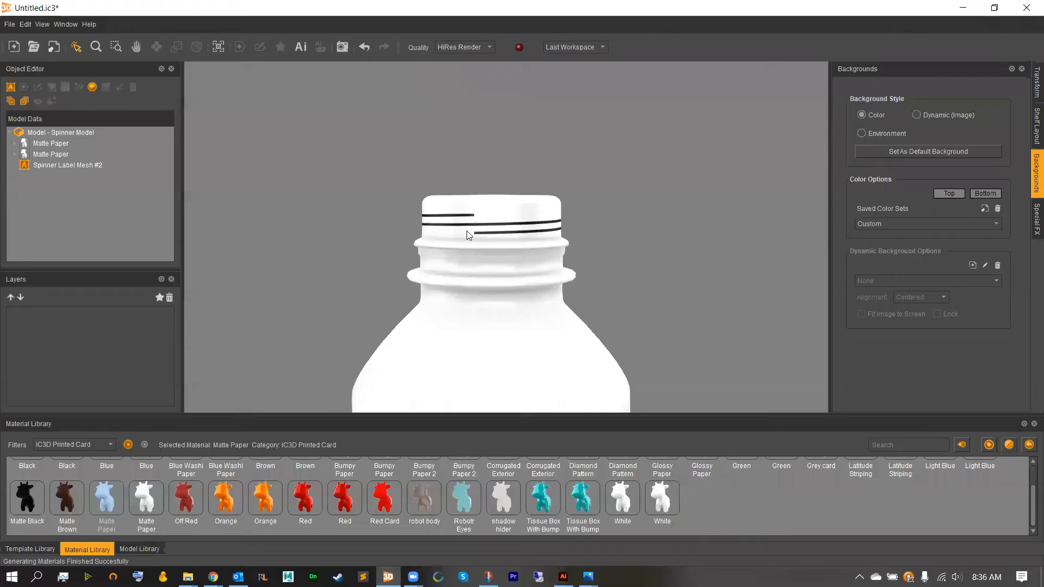
mouse_move(423, 216)
mouse_down()
mouse_move(360, 209)
mouse_move(403, 219)
mouse_up()
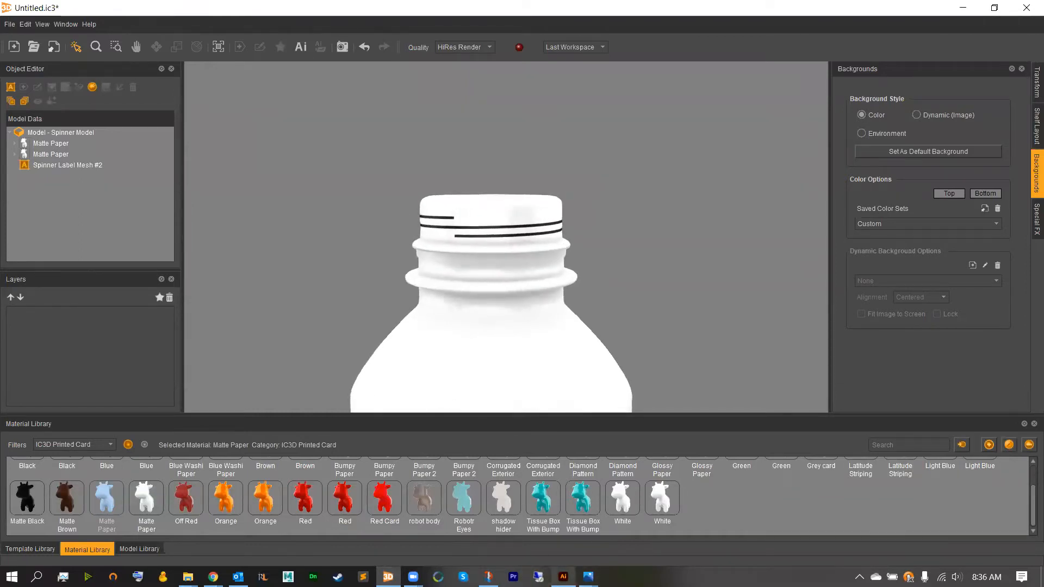
Step: In Illustrator, extend the upper line's right end with the Pen tool horizontally to the artboard's left edge, then up to mid-width at about Y 0.84 mm
click(563, 576)
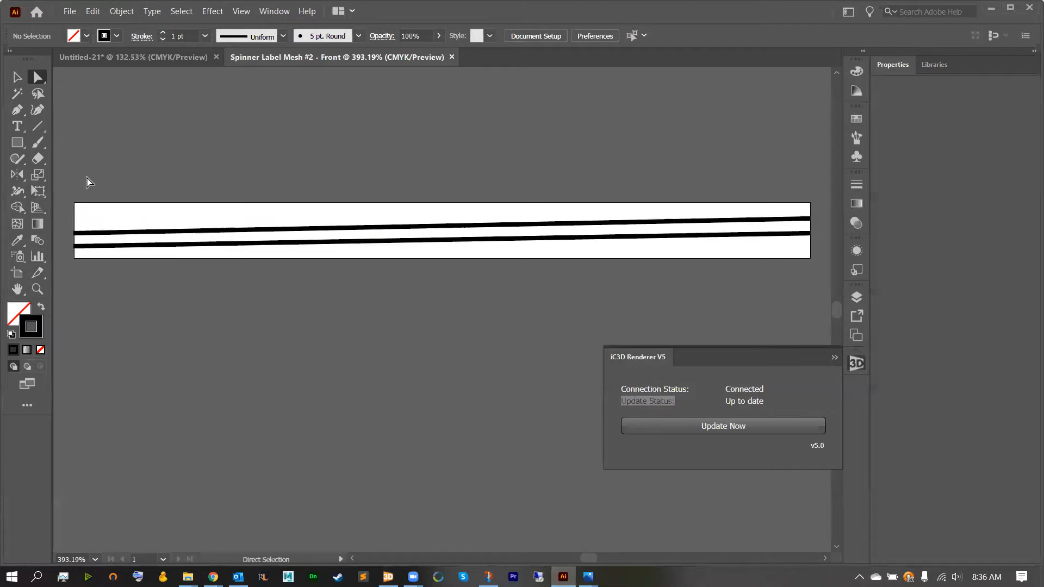
click(17, 109)
click(810, 218)
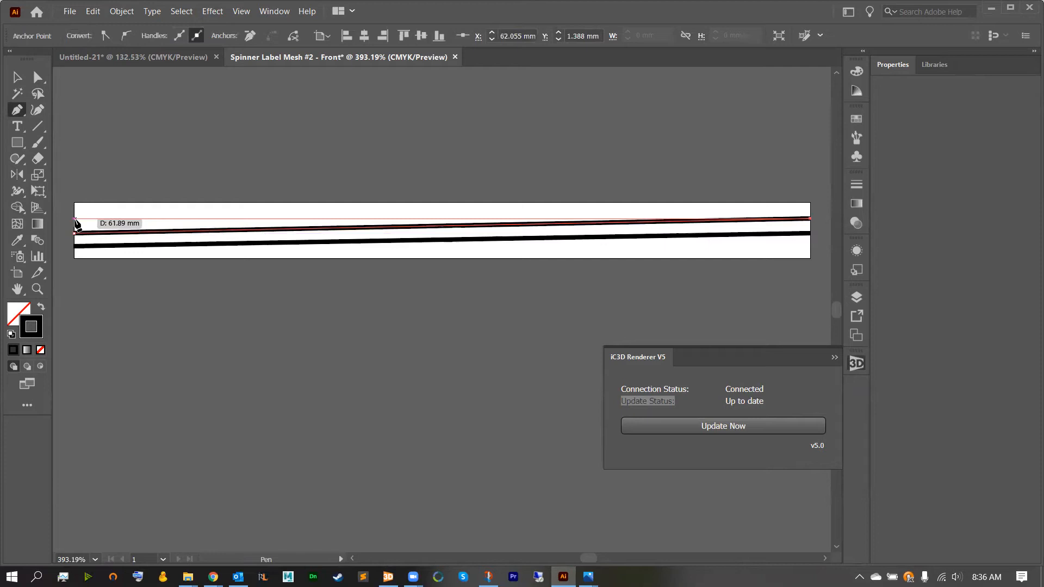
shift+click(76, 218)
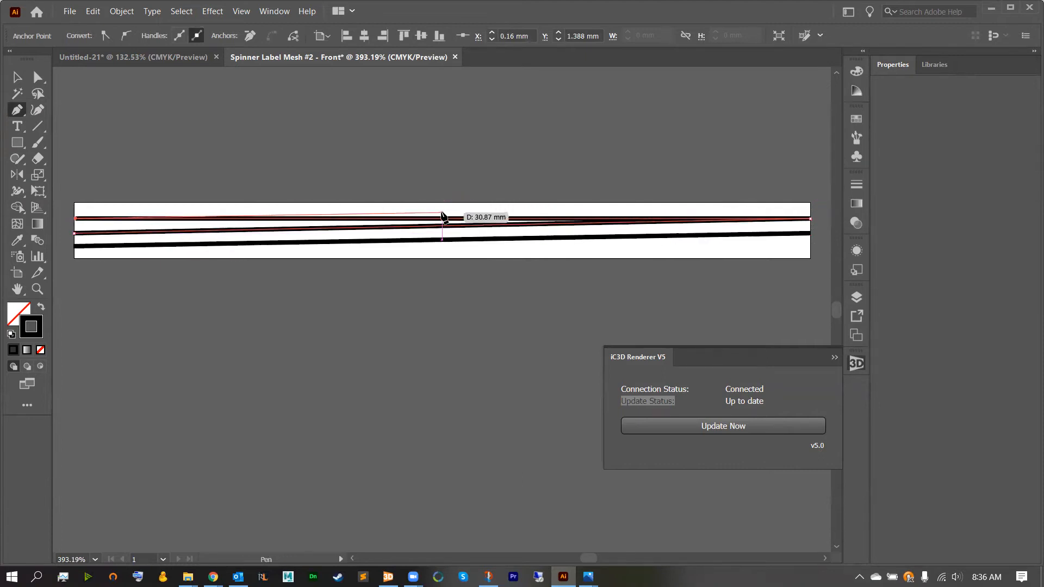
click(441, 212)
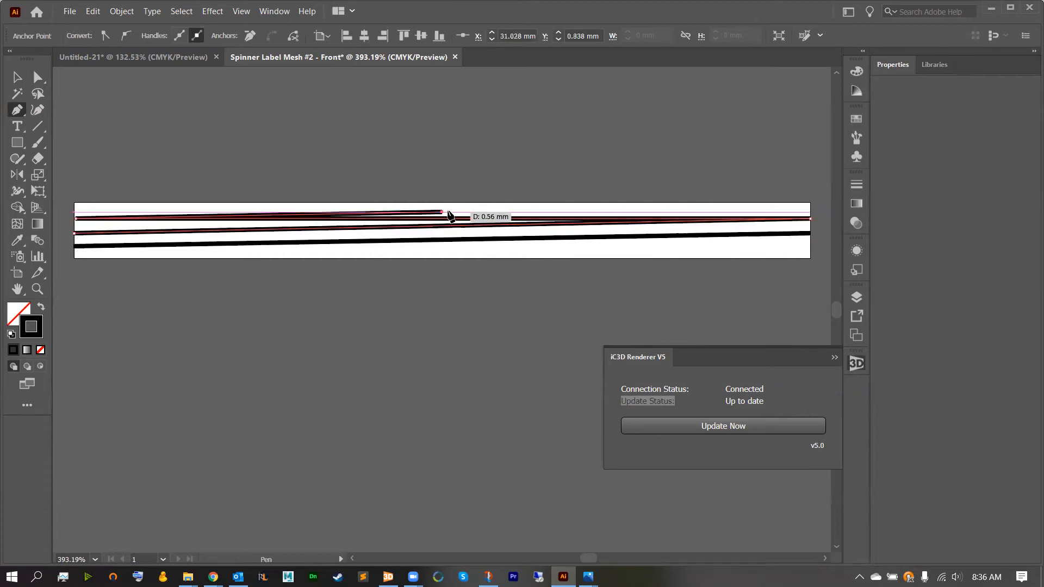
Step: Delete the horizontal segment connecting the upper full-width line to the new half-width line
click(34, 78)
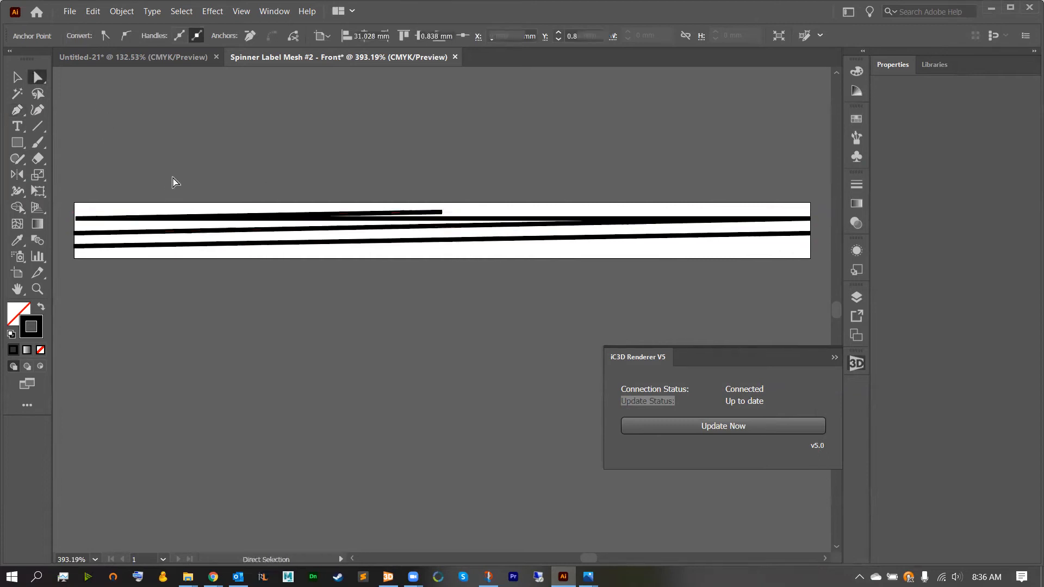
click(193, 199)
click(223, 223)
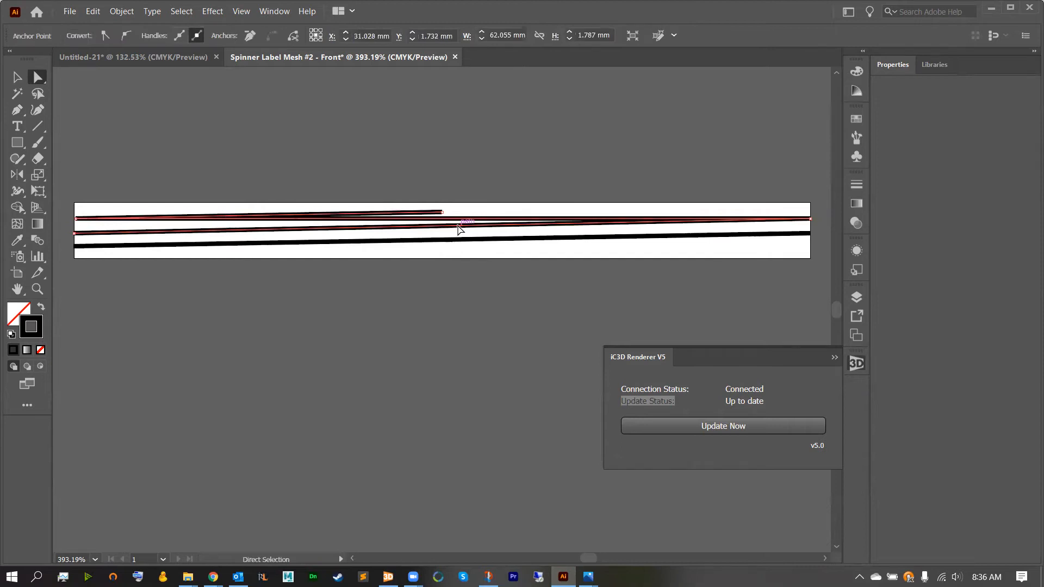
click(459, 173)
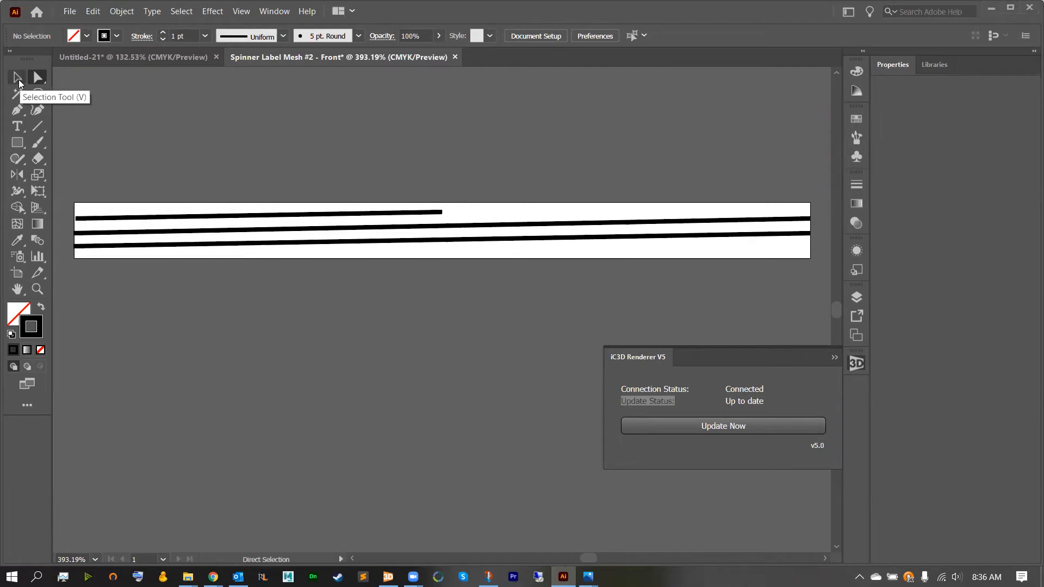
Step: Shorten the lowest line by moving its left endpoint along it to the artboard's mid-width, and update the 3D artwork
click(17, 110)
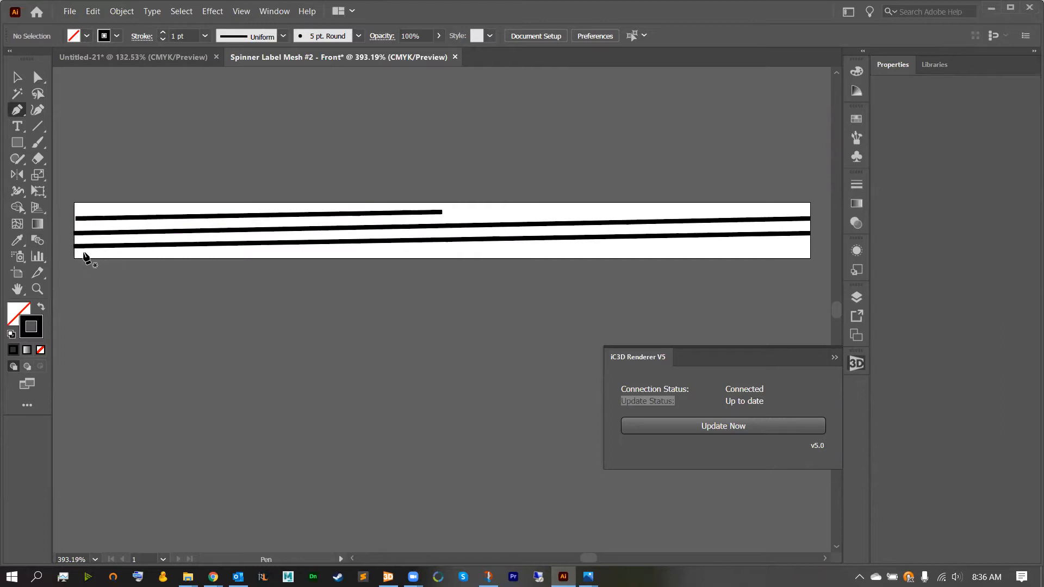
click(37, 78)
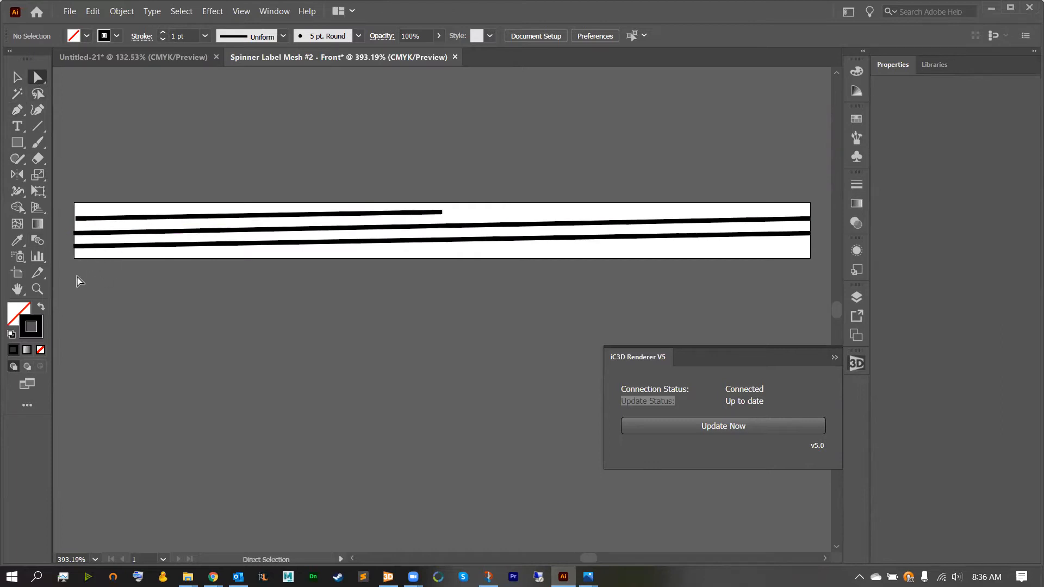
drag(79, 251, 442, 240)
click(454, 312)
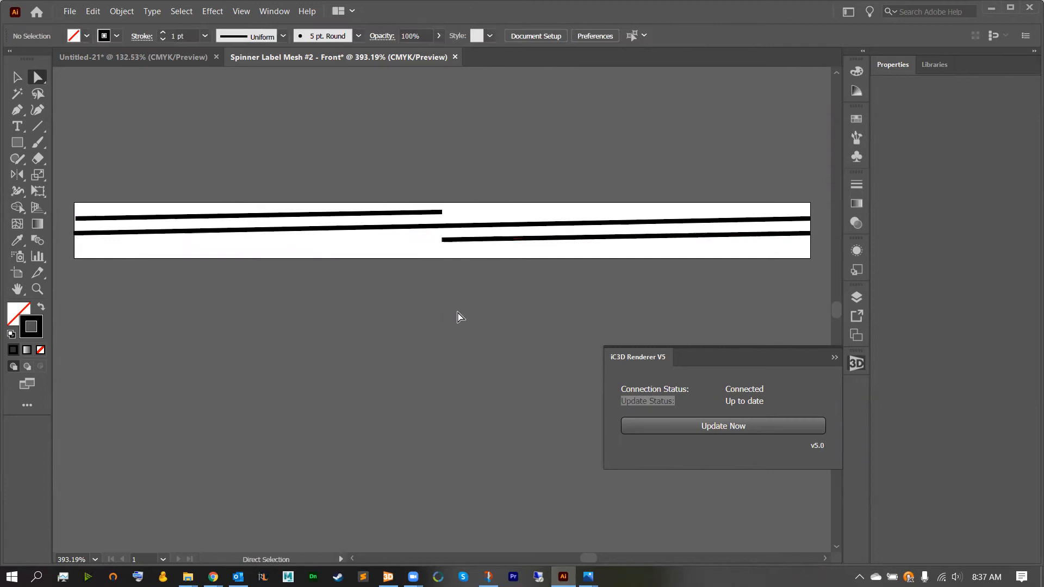
click(722, 430)
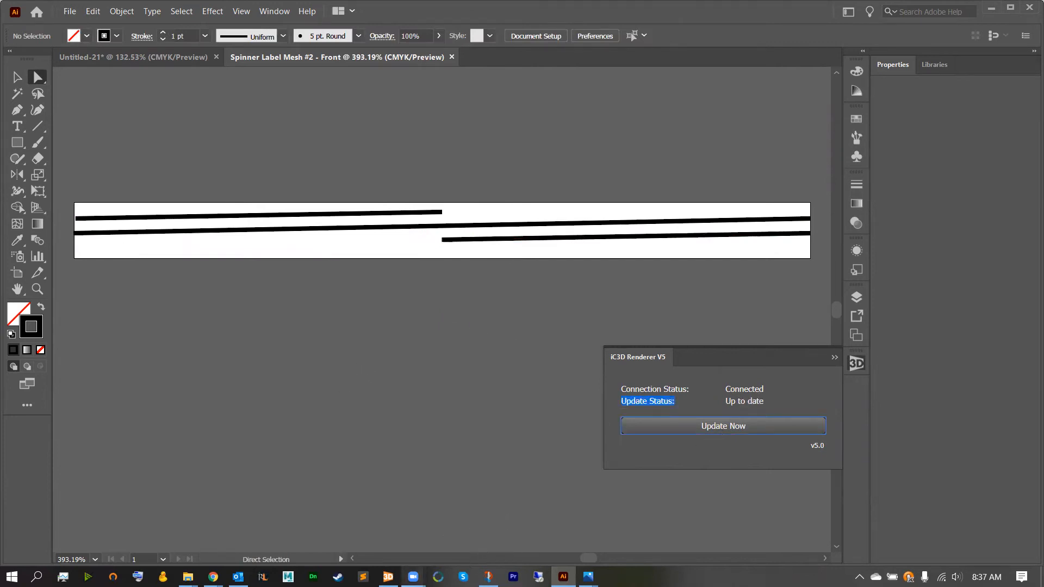
Step: Switch to IC3D and inspect where the thread lines start, end and meet around the bottle neck
click(388, 576)
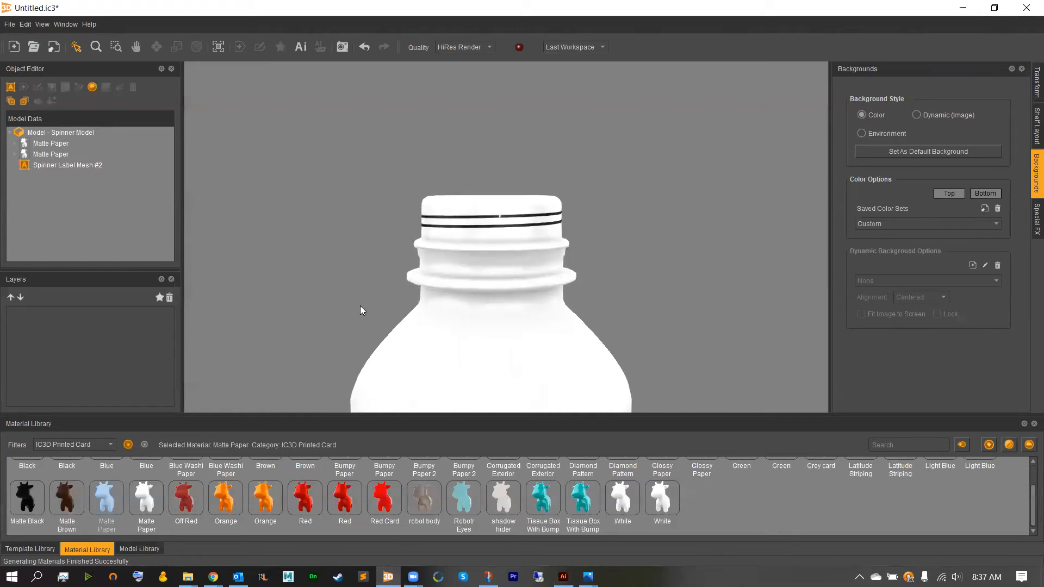
scroll(484, 247, up, 5)
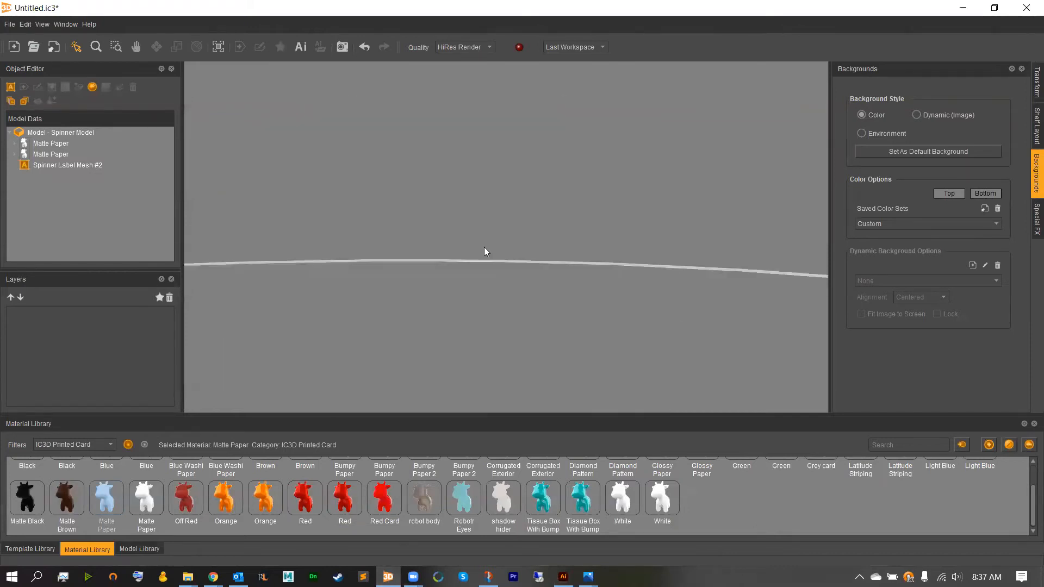
scroll(484, 247, down, 2)
scroll(492, 277, down, 3)
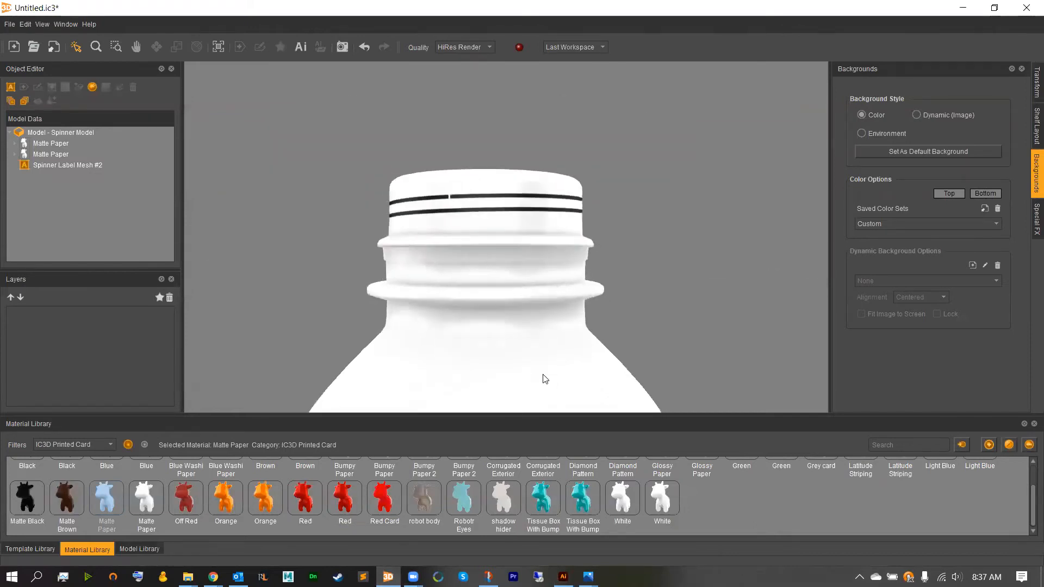
drag(496, 373, 463, 378)
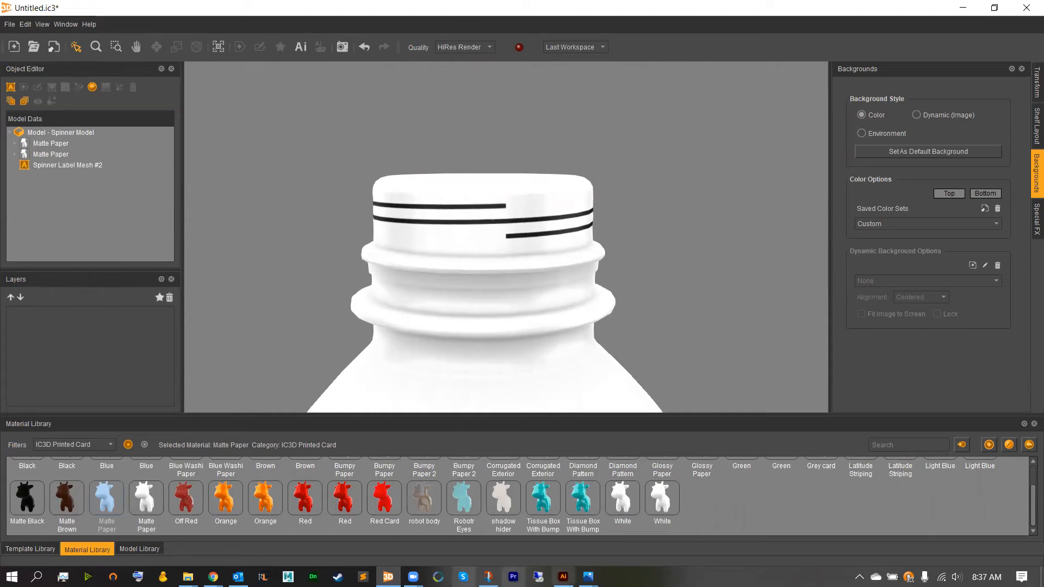
Step: In Illustrator, extend the lowest line by moving its left endpoint along its slope to about one eighth of the artboard's width
click(563, 577)
drag(443, 242, 161, 249)
click(129, 289)
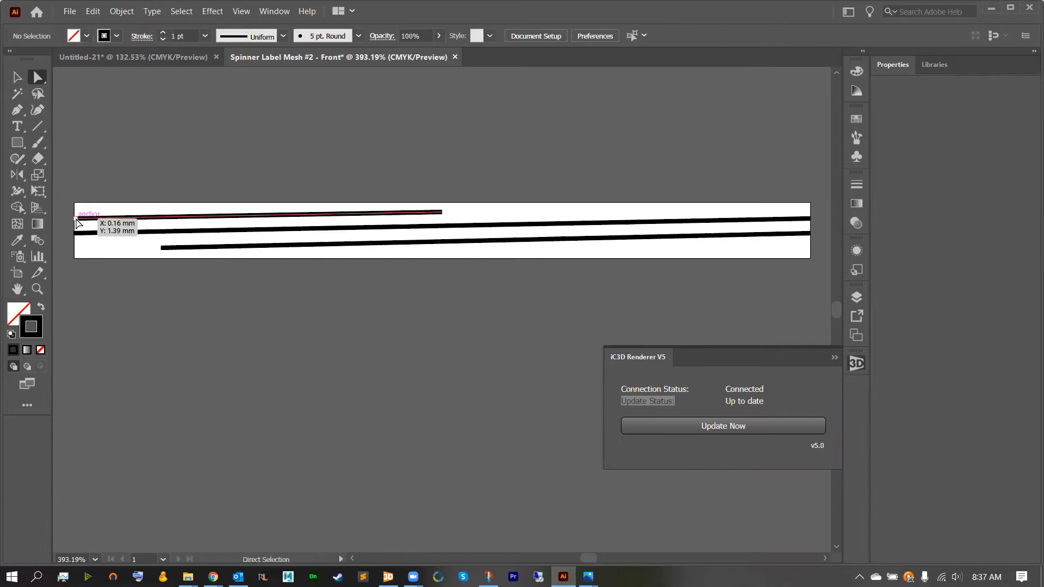
Step: Move the top line's left anchor point onto the artboard's left edge at X 0 mm, Y about 1.391 mm
key(z)
drag(74, 205, 449, 267)
key(a)
drag(108, 233, 88, 231)
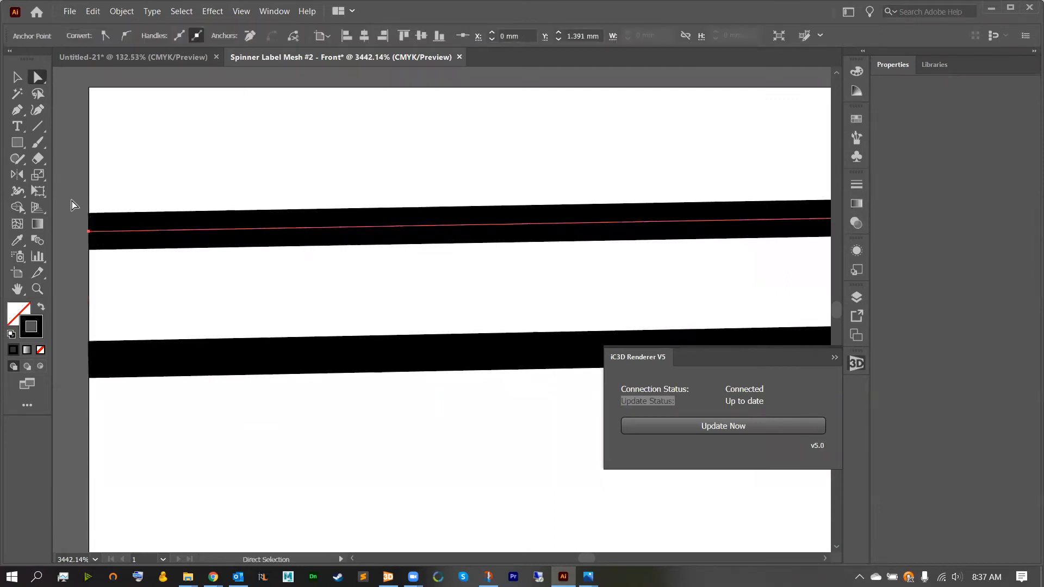
click(75, 205)
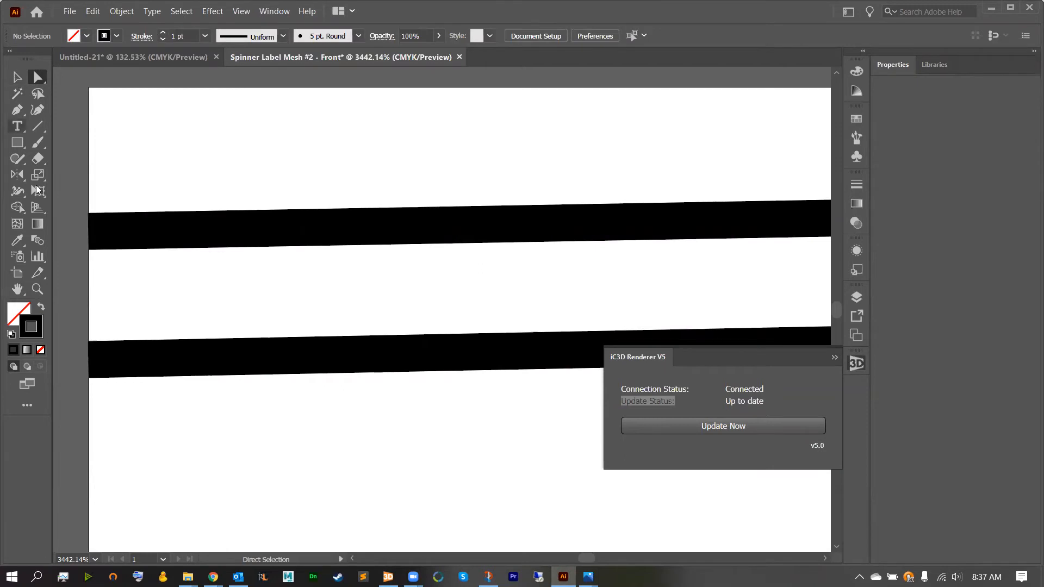
Step: Give all the thread lines a new spot color stroke swatch with C=58 M=0 Y=0 K=31
click(38, 290)
drag(562, 380, 381, 380)
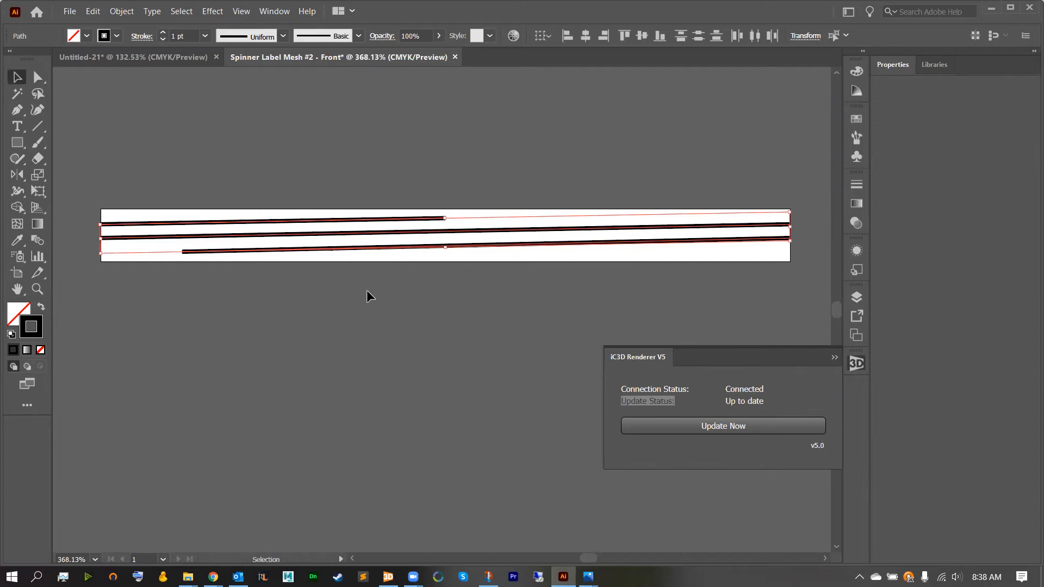
click(117, 36)
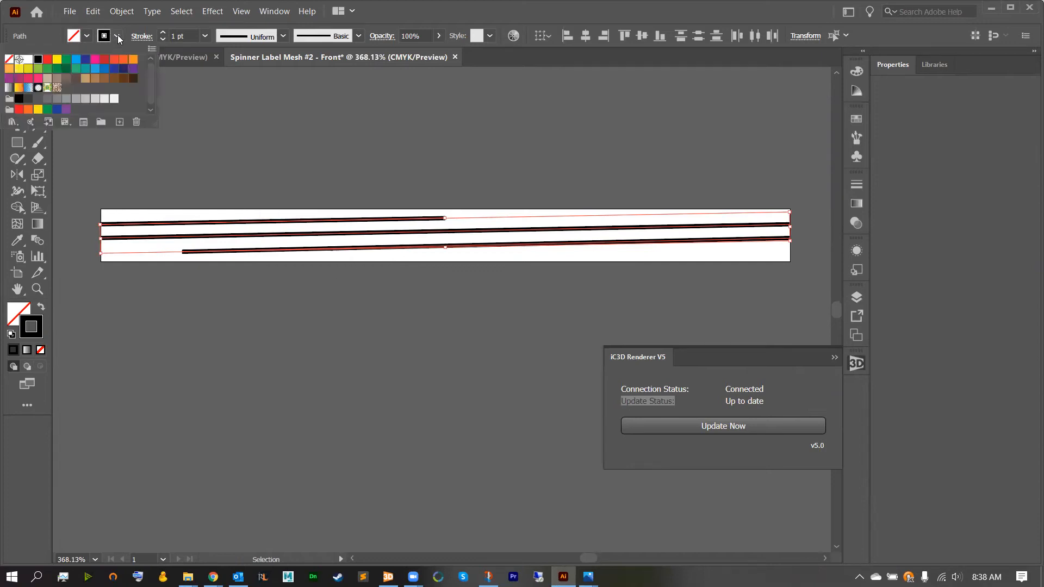
click(120, 122)
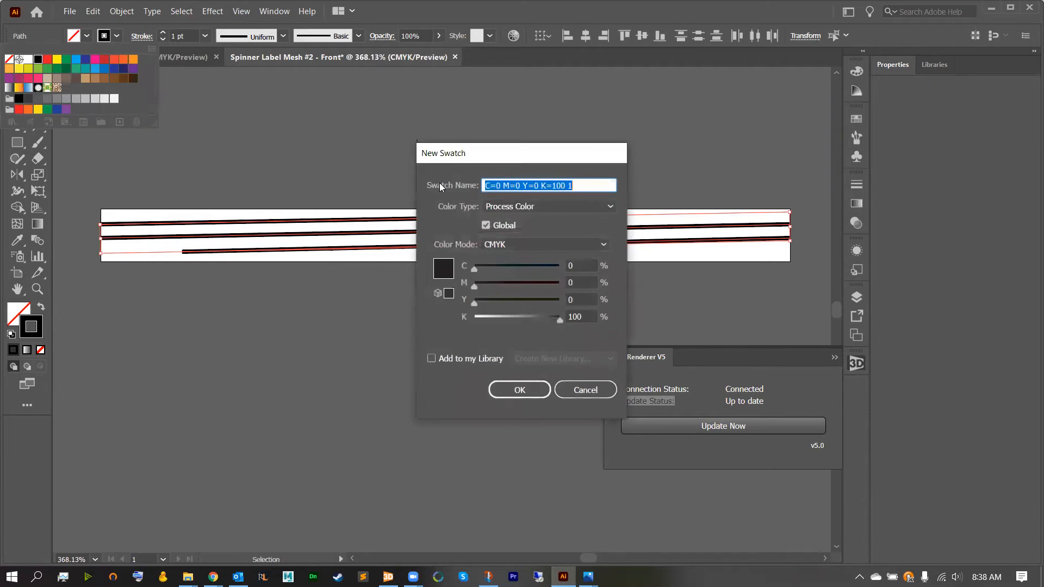
click(537, 205)
click(540, 232)
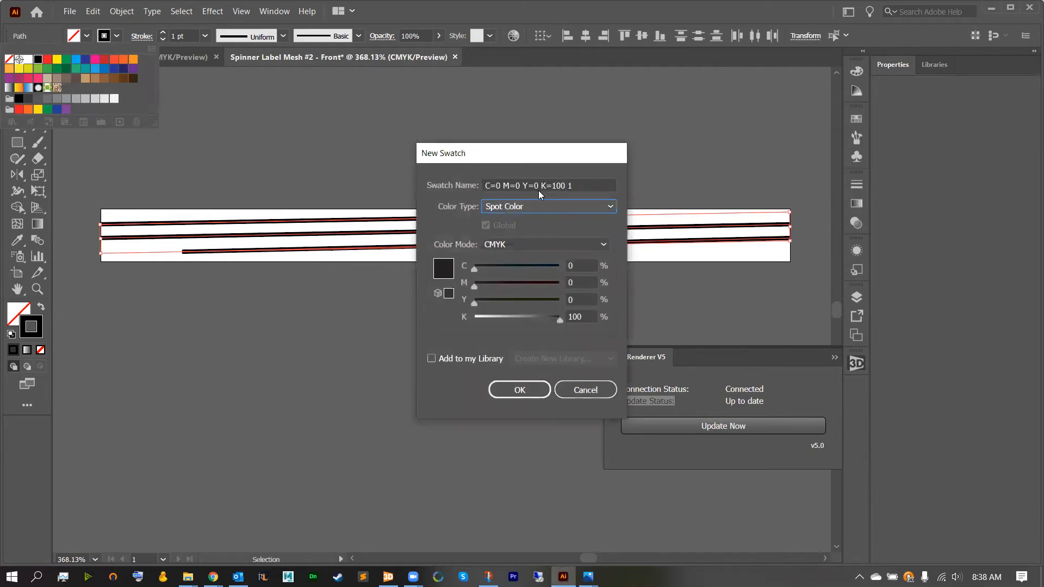
drag(475, 269, 523, 269)
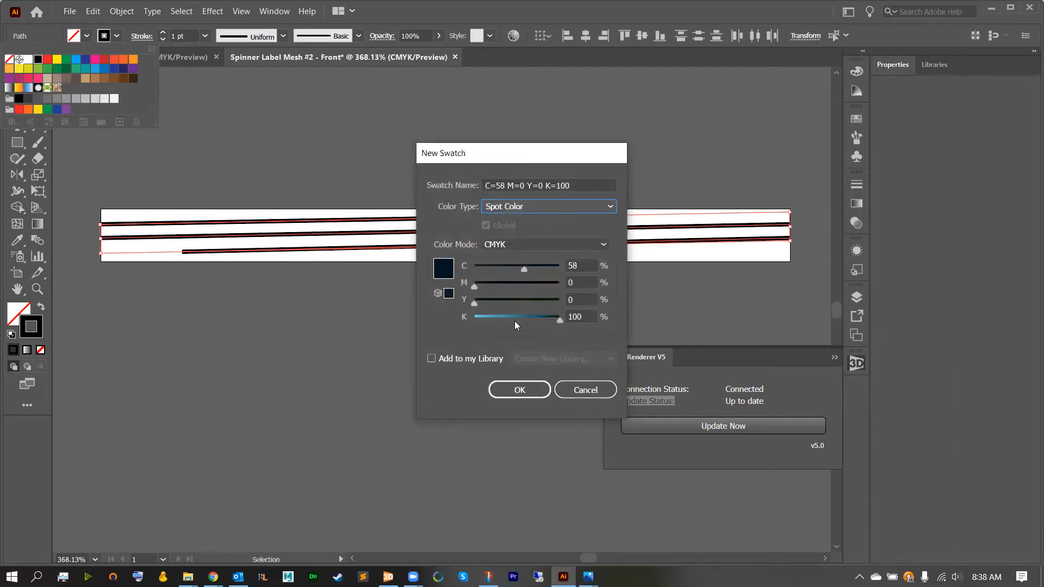
drag(516, 318, 501, 318)
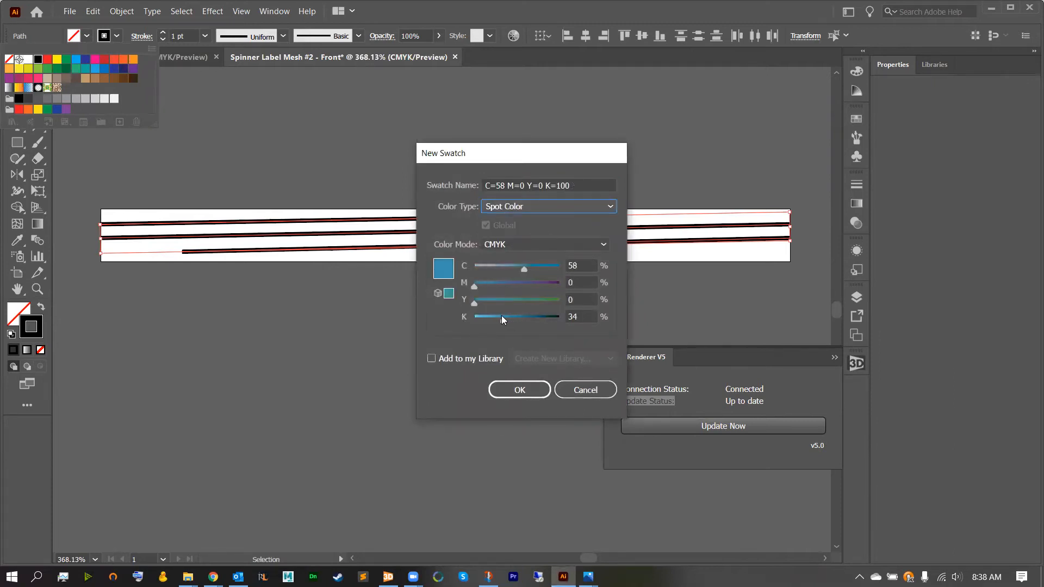
click(518, 396)
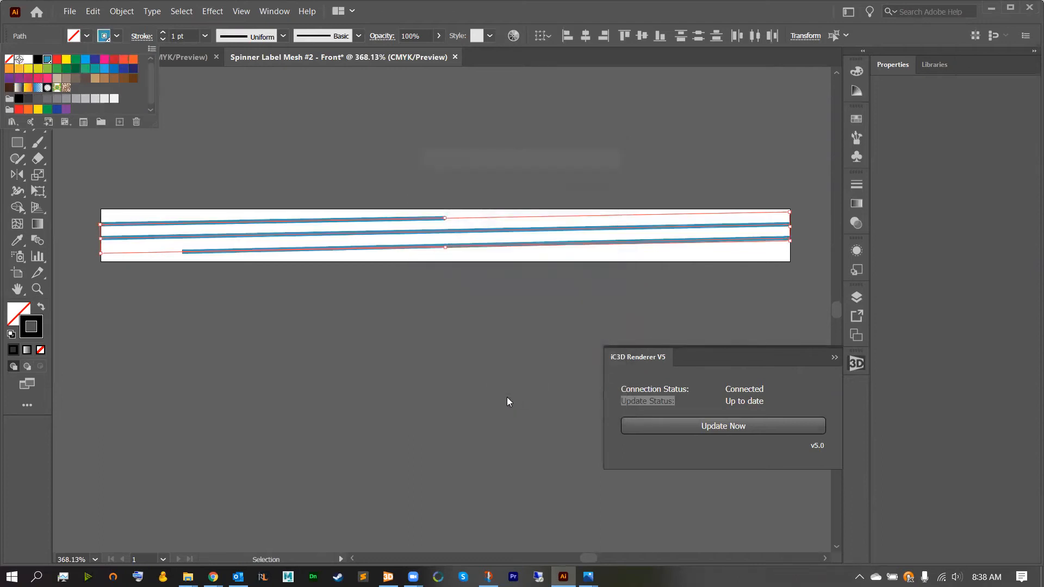
click(340, 285)
click(253, 315)
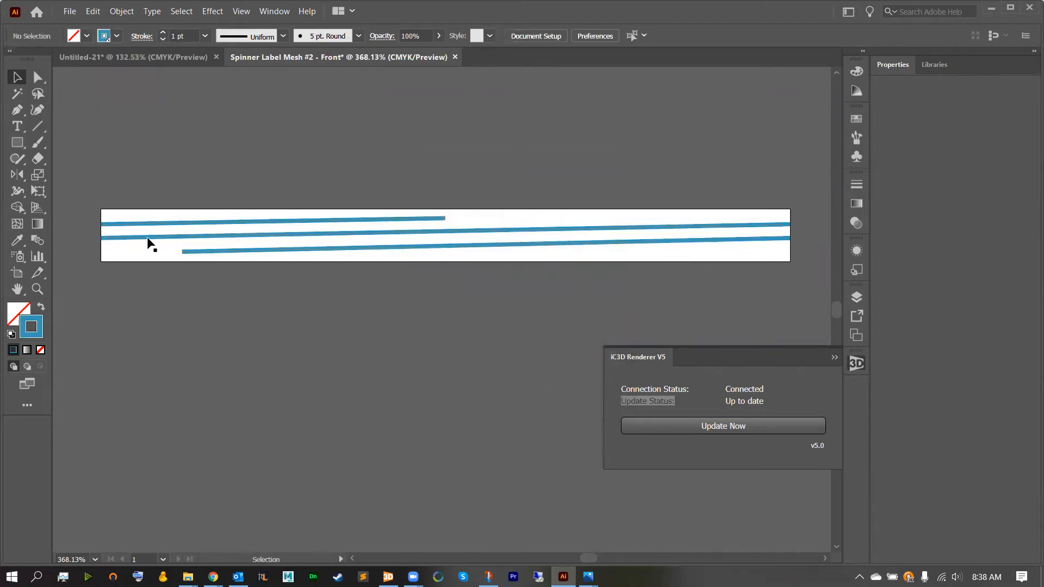
Step: Update the 3D artwork with the recolored lines and inspect the thread around the neck in IC3D
click(707, 427)
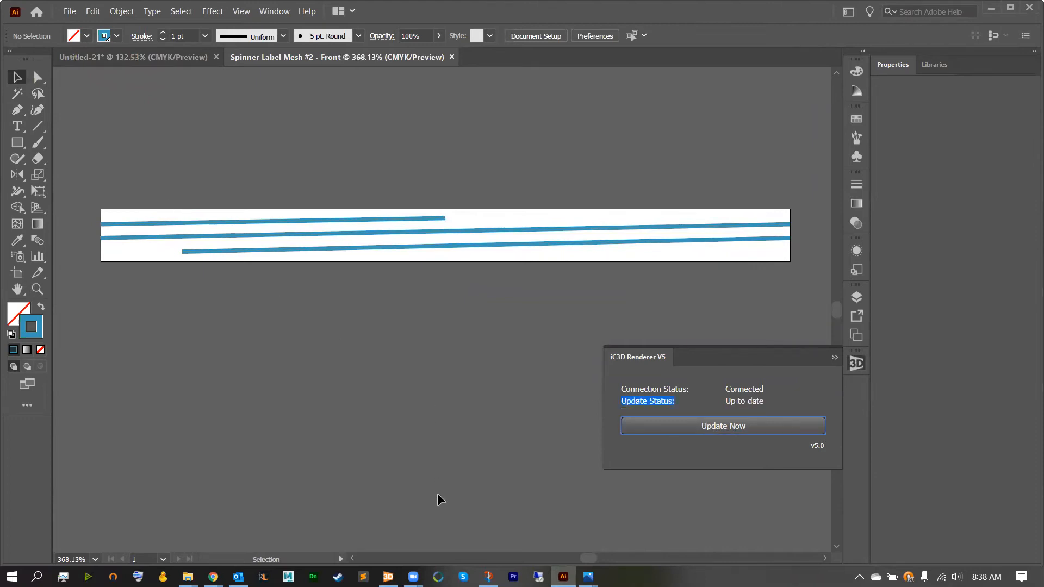
click(388, 576)
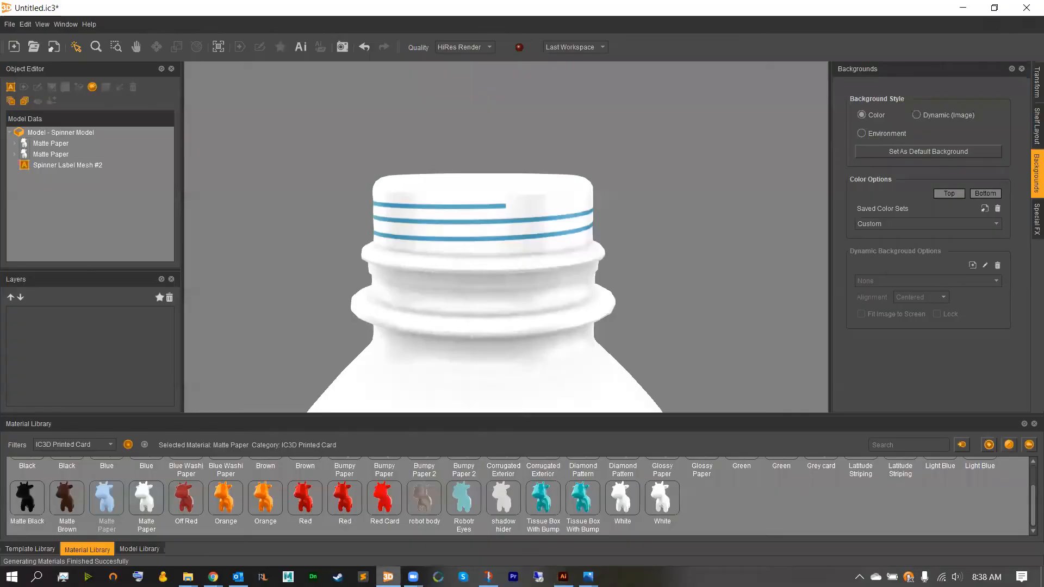
drag(449, 238, 287, 207)
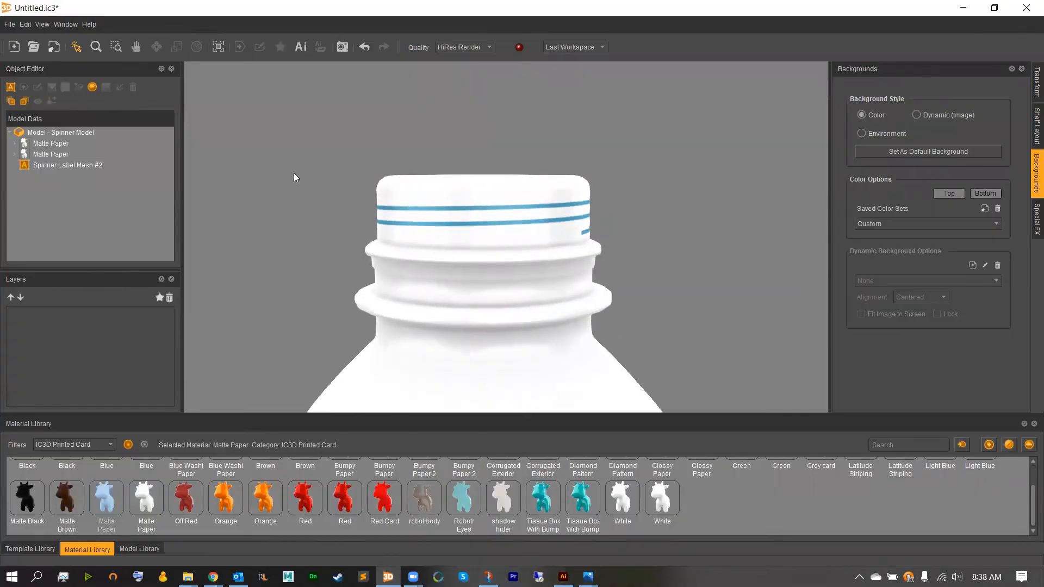
Step: Add a spot effect named emboss to Spinner Label Mesh #2, using the spot color C=58 M=0 Y=0 K=31
click(448, 208)
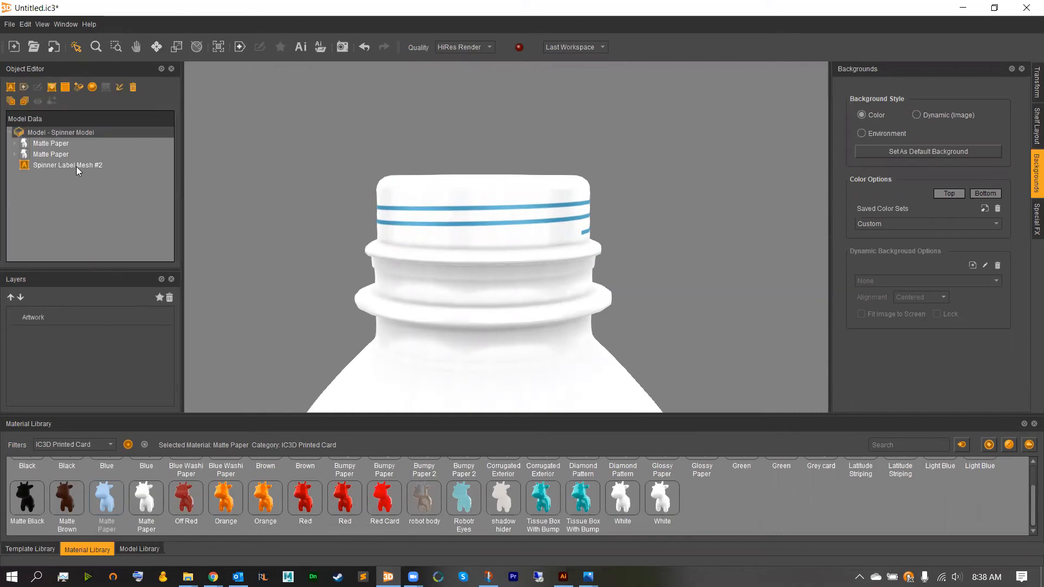
click(43, 165)
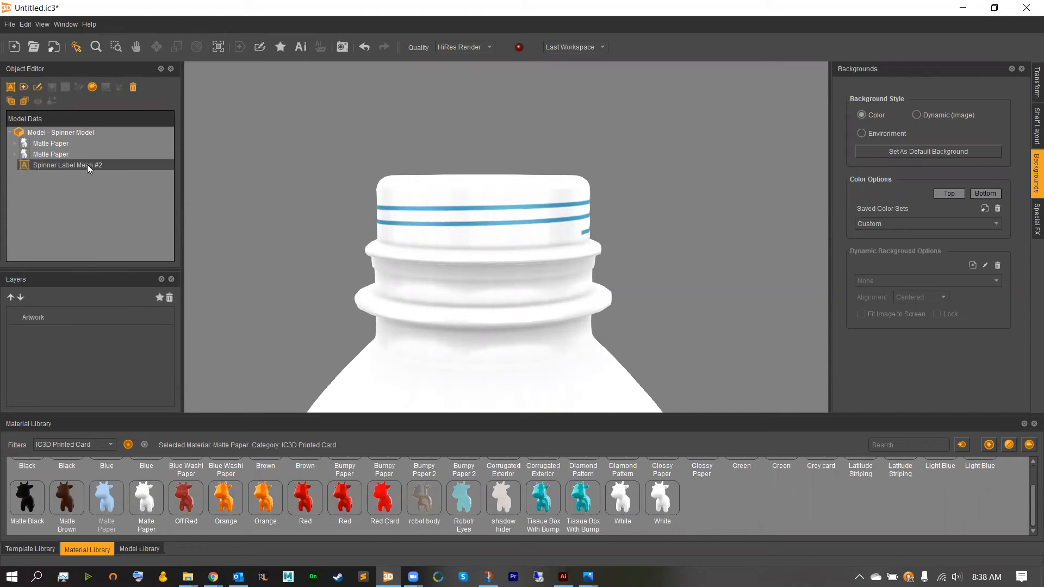
click(159, 298)
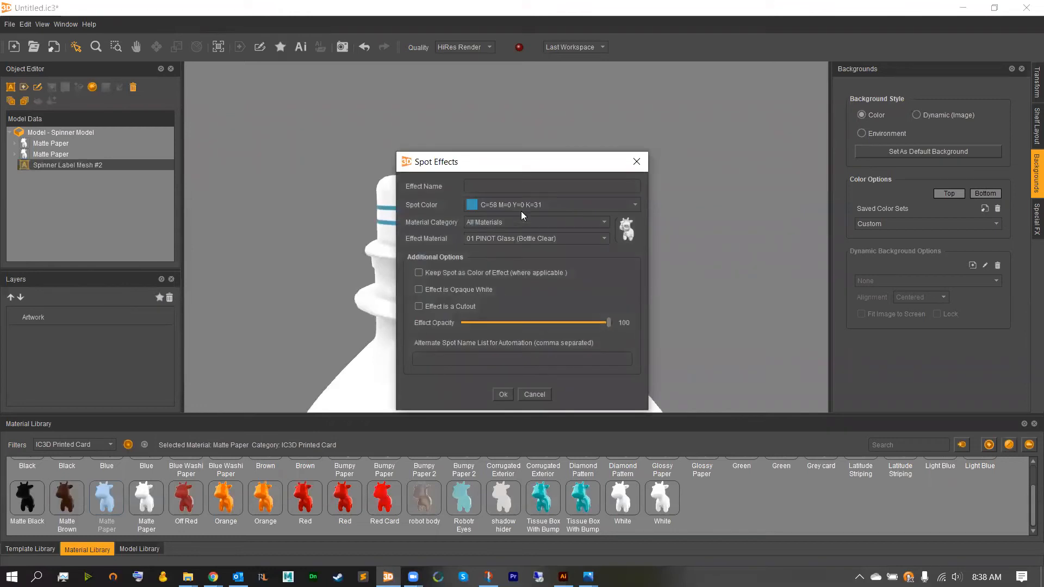
click(488, 208)
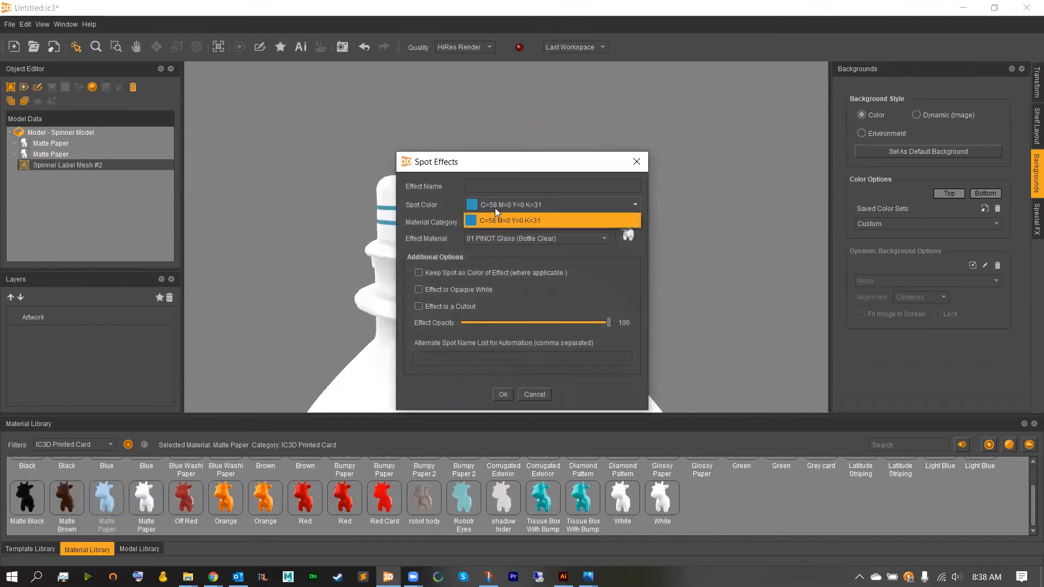
click(495, 208)
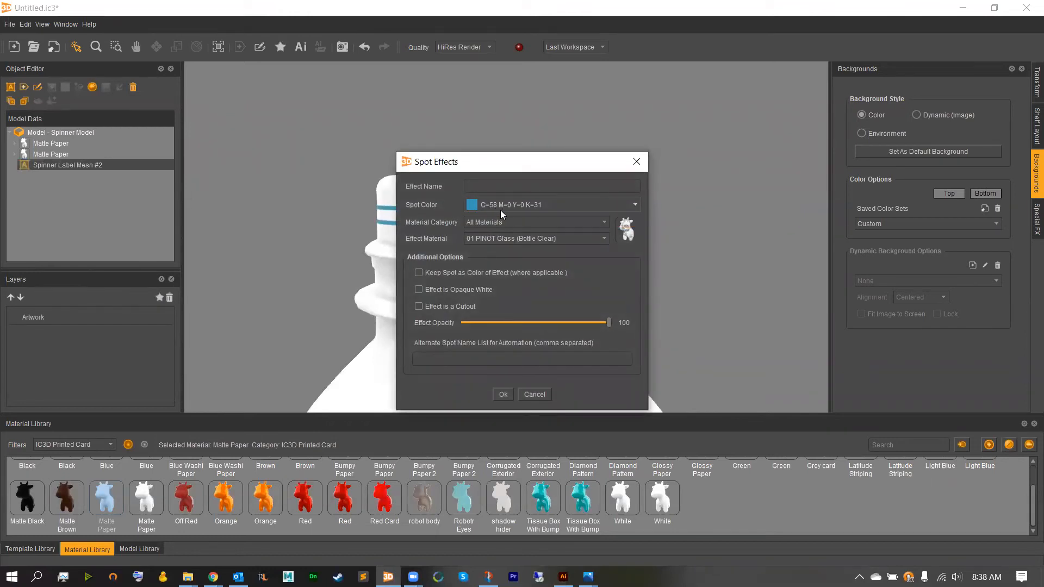
click(490, 184)
text(emboss)
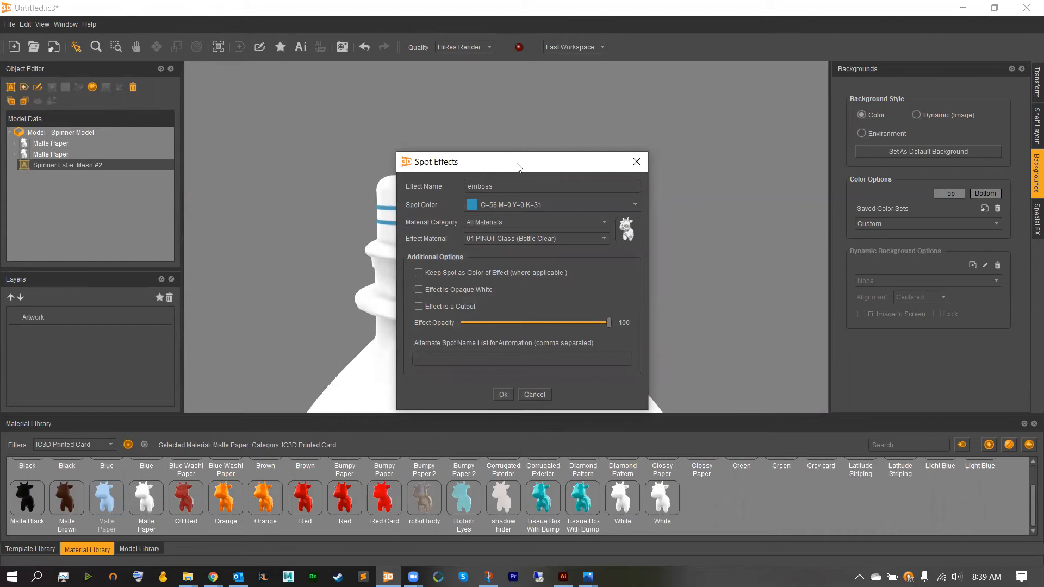
Step: Set the emboss effect's material to Aluminum and apply the spot effect
drag(518, 165, 737, 159)
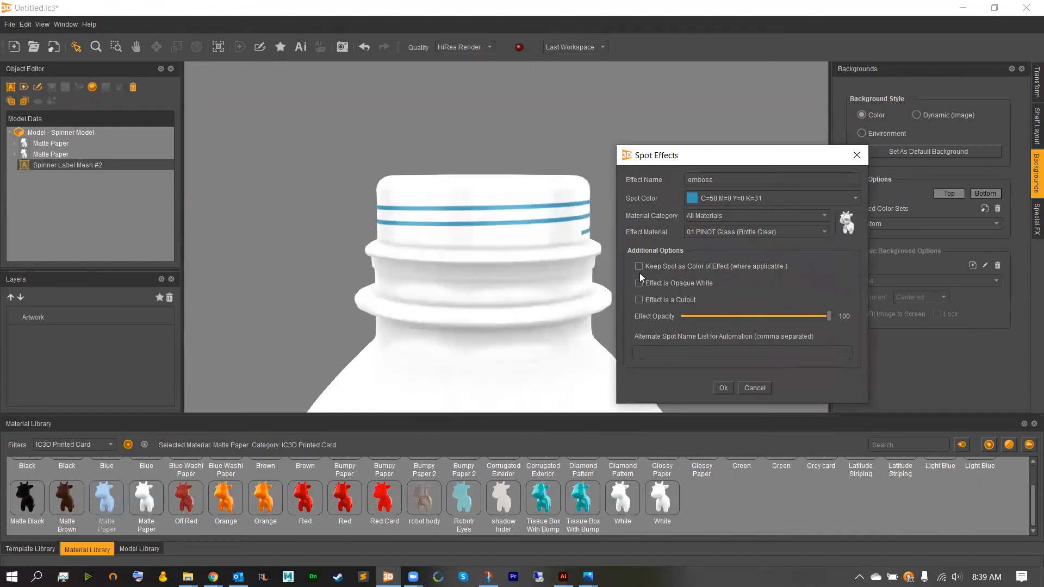
click(752, 230)
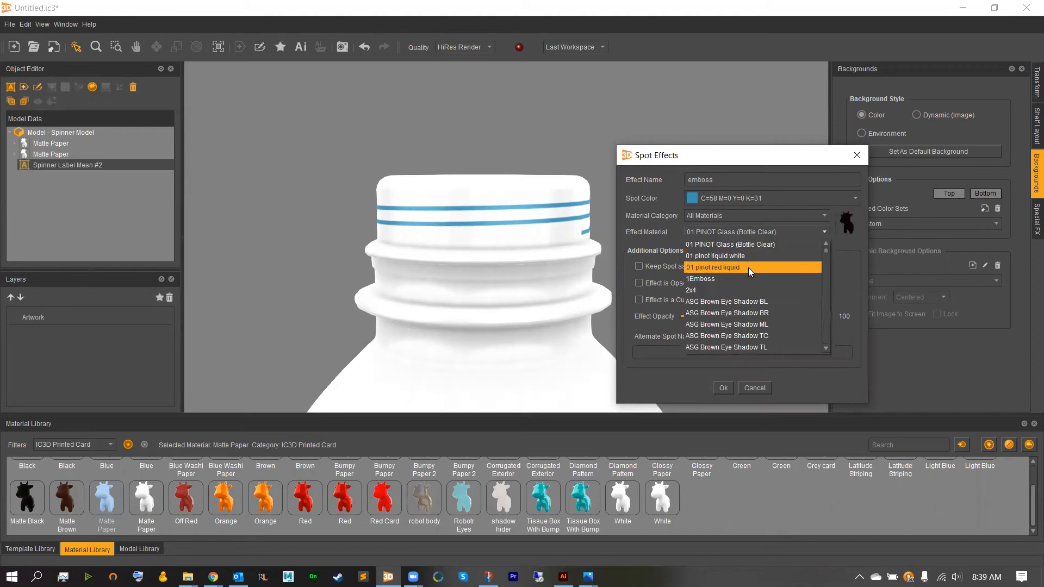
scroll(749, 286, down, 5)
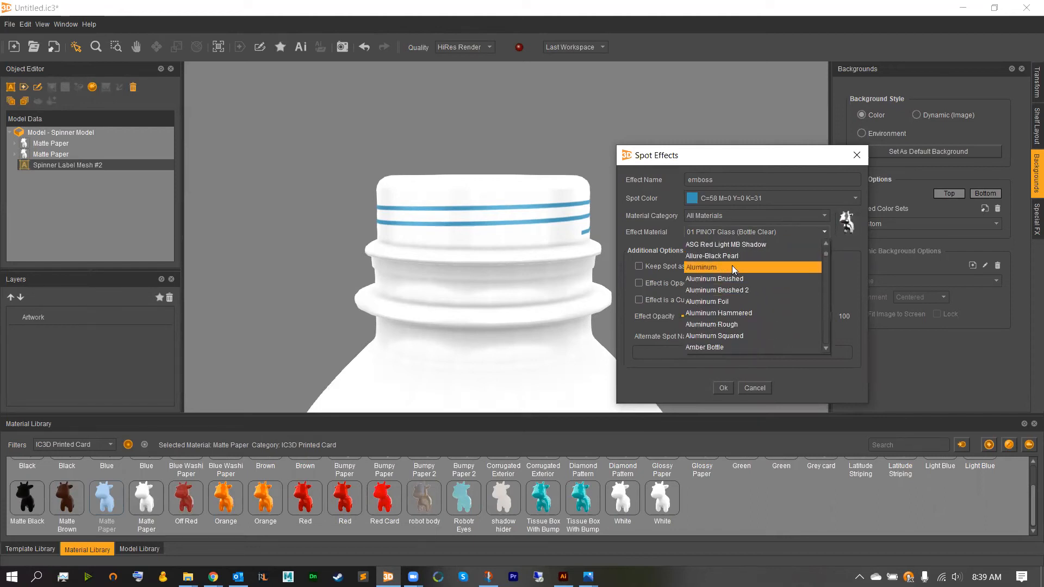
click(731, 267)
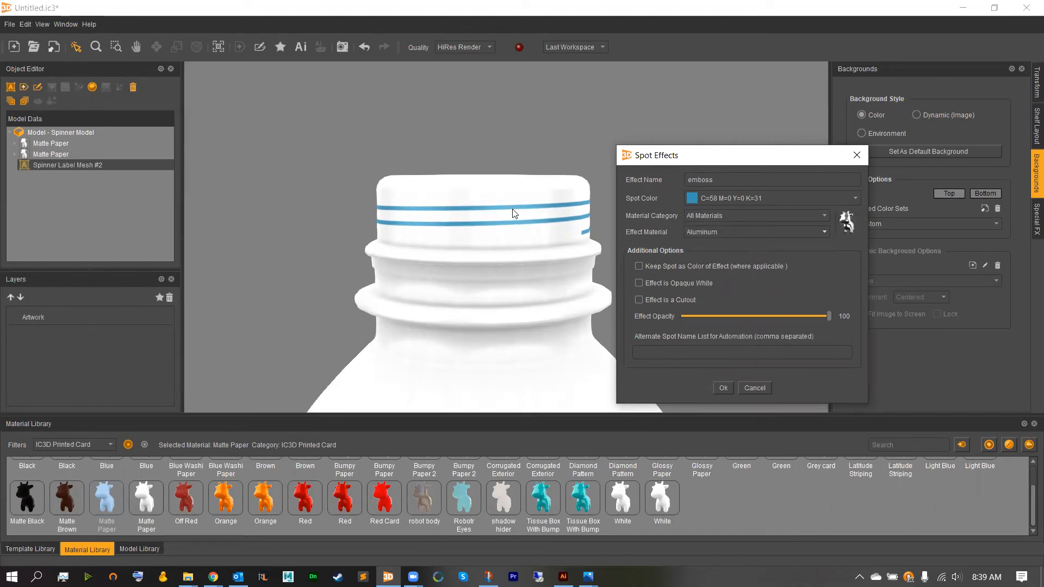
click(723, 393)
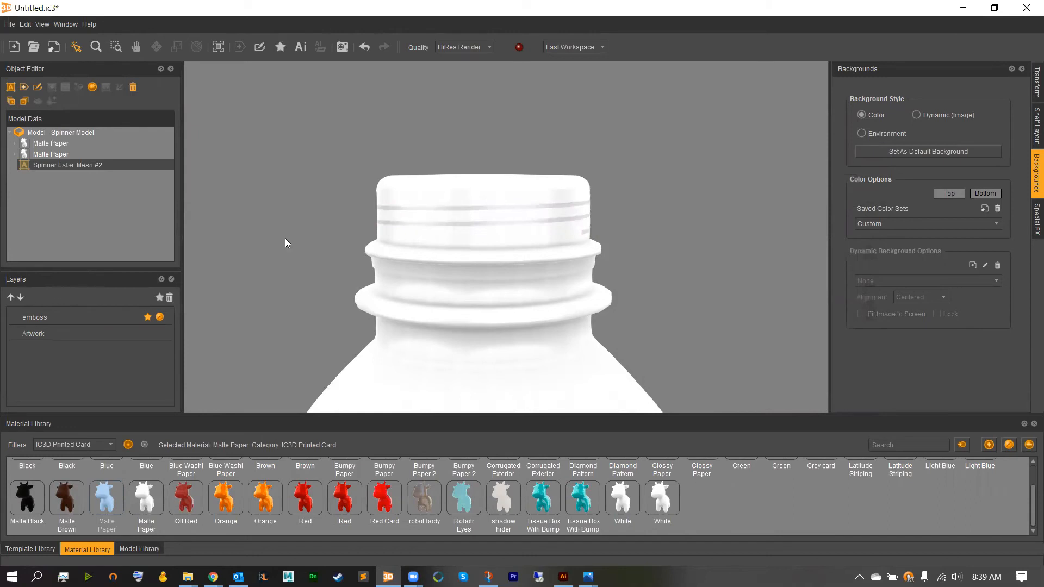
Step: Edit the material of the bottle's emboss layer and set its bump depth to 41
drag(620, 225, 518, 216)
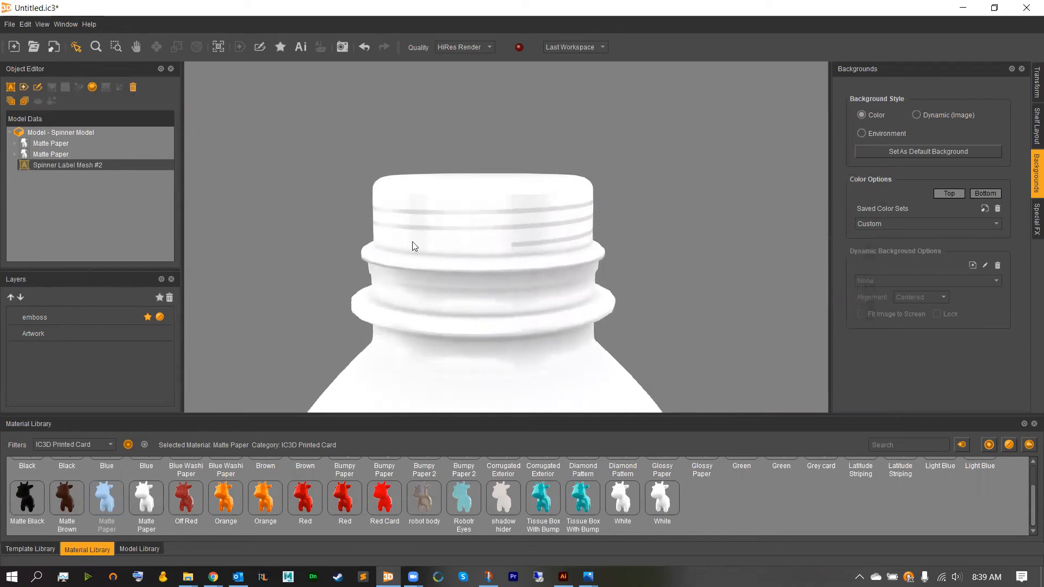
click(473, 234)
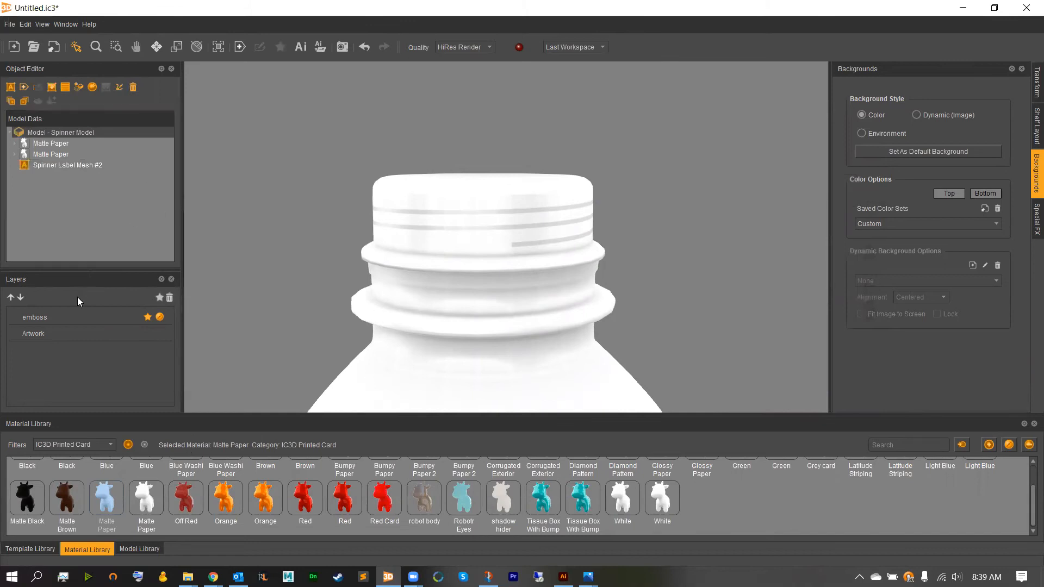
click(62, 318)
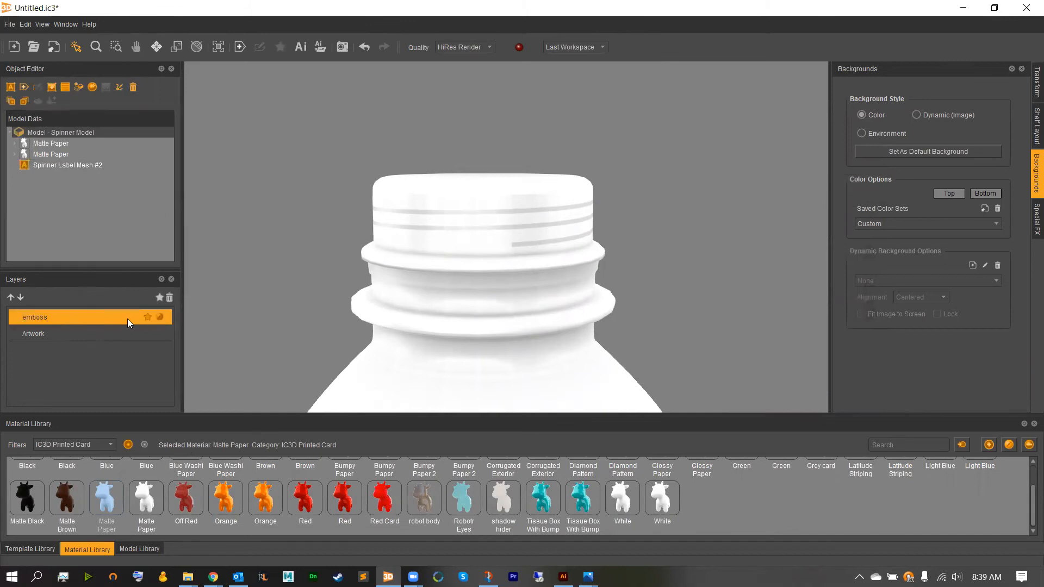
click(161, 319)
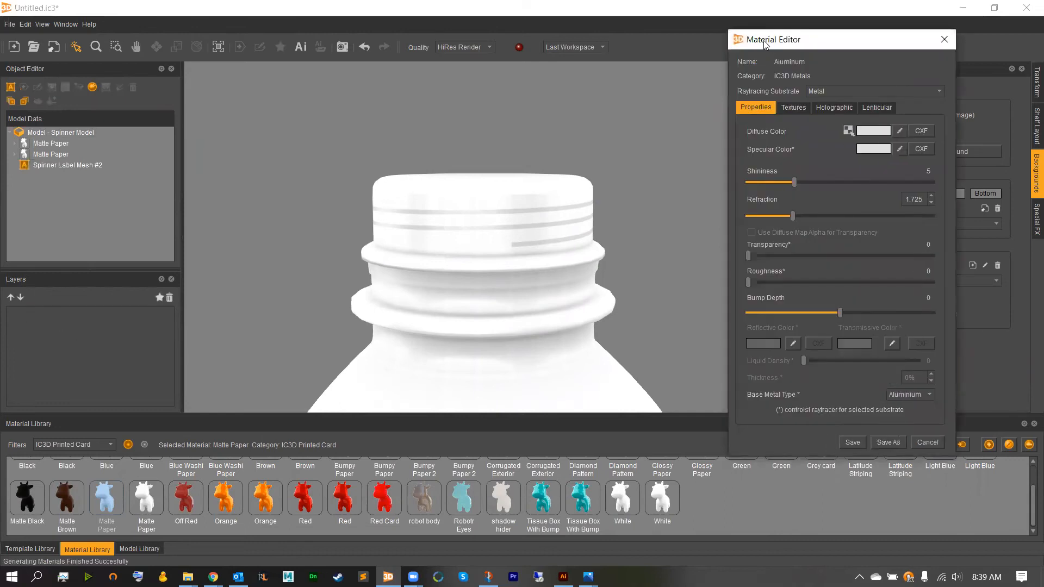
drag(767, 44, 726, 41)
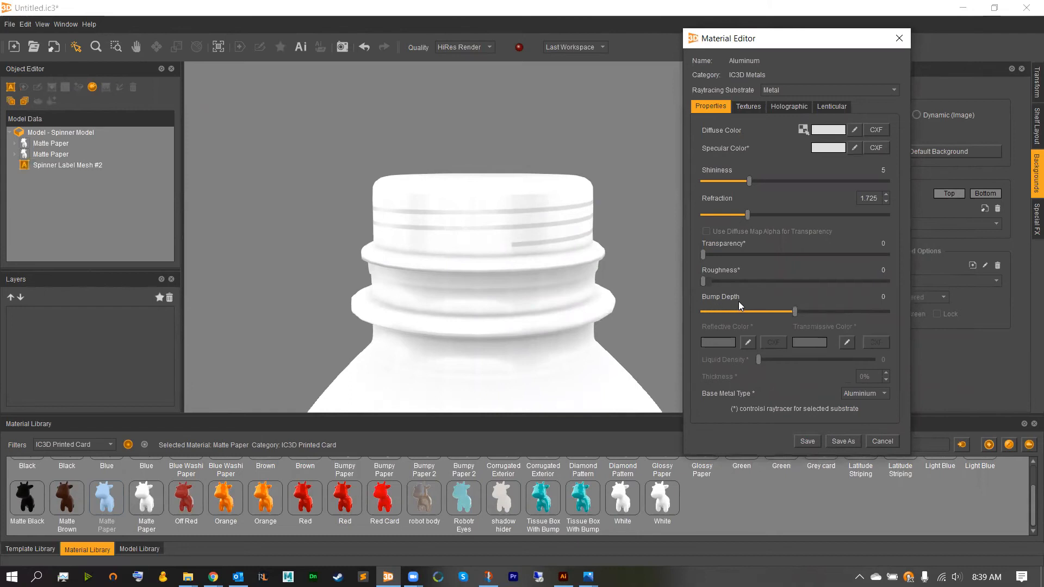
drag(796, 313, 872, 315)
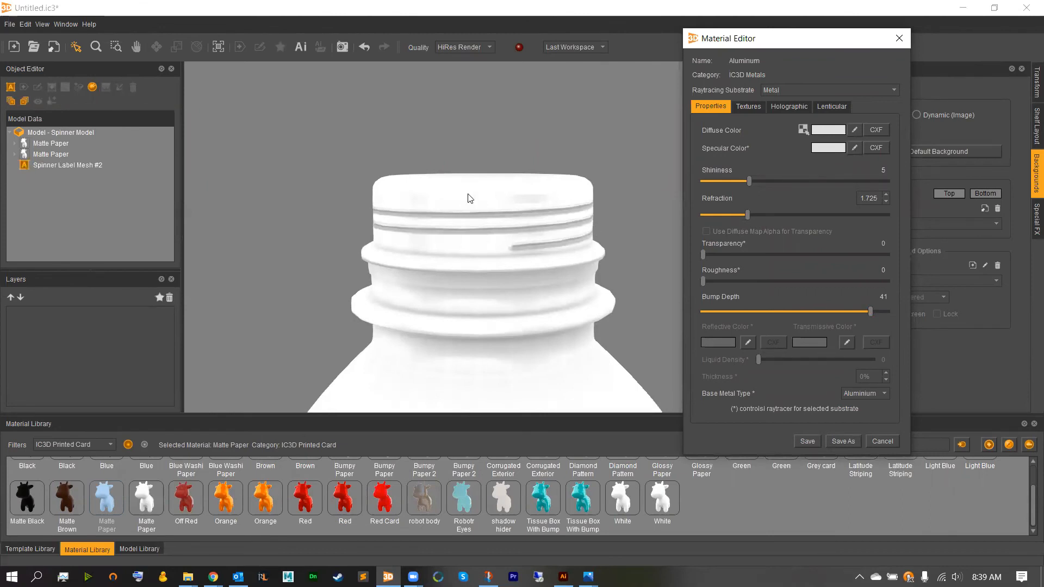
Step: Inspect the embossed thread lines around the neck and save the Aluminum material's changes
mouse_move(436, 237)
mouse_down()
mouse_move(506, 249)
mouse_move(436, 247)
mouse_up()
scroll(434, 244, down, 5)
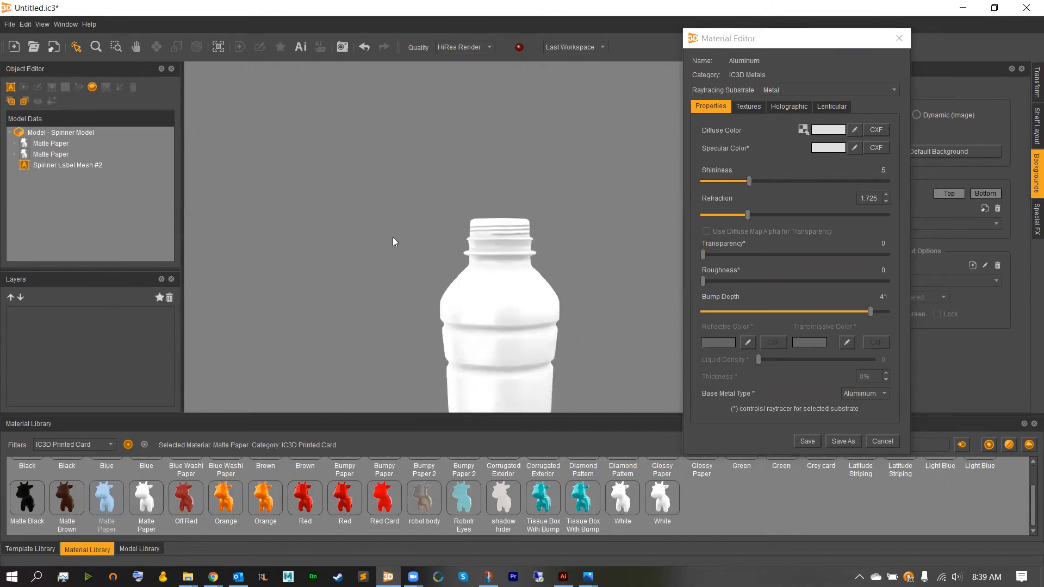
scroll(384, 231, up, 6)
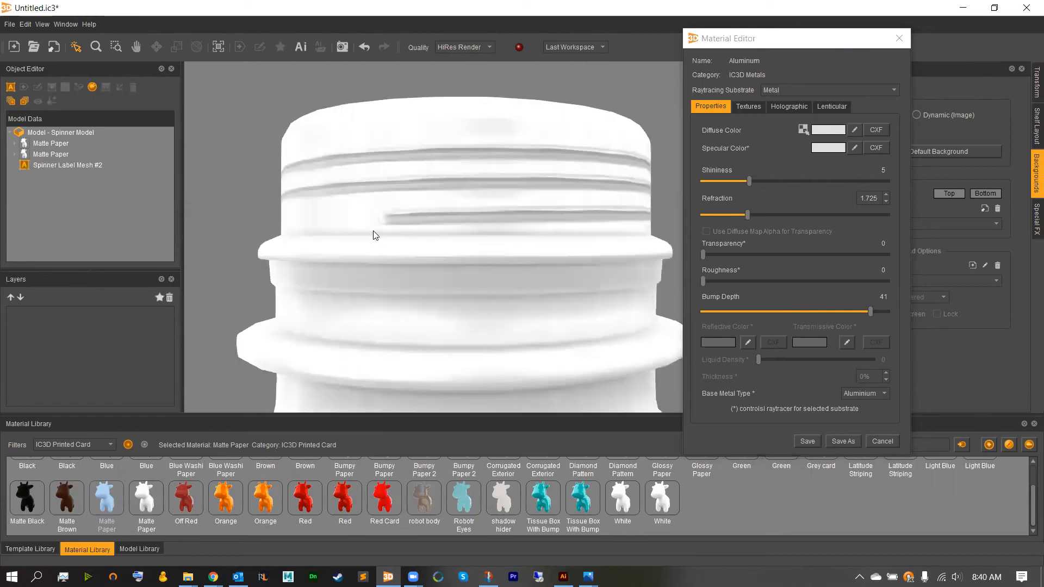
scroll(406, 234, up, 1)
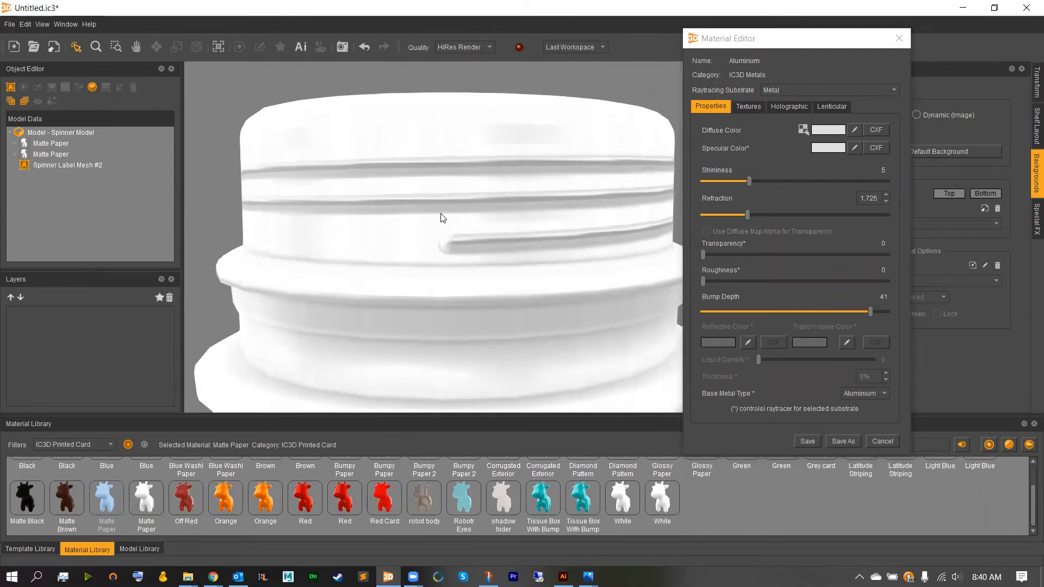
scroll(441, 213, down, 3)
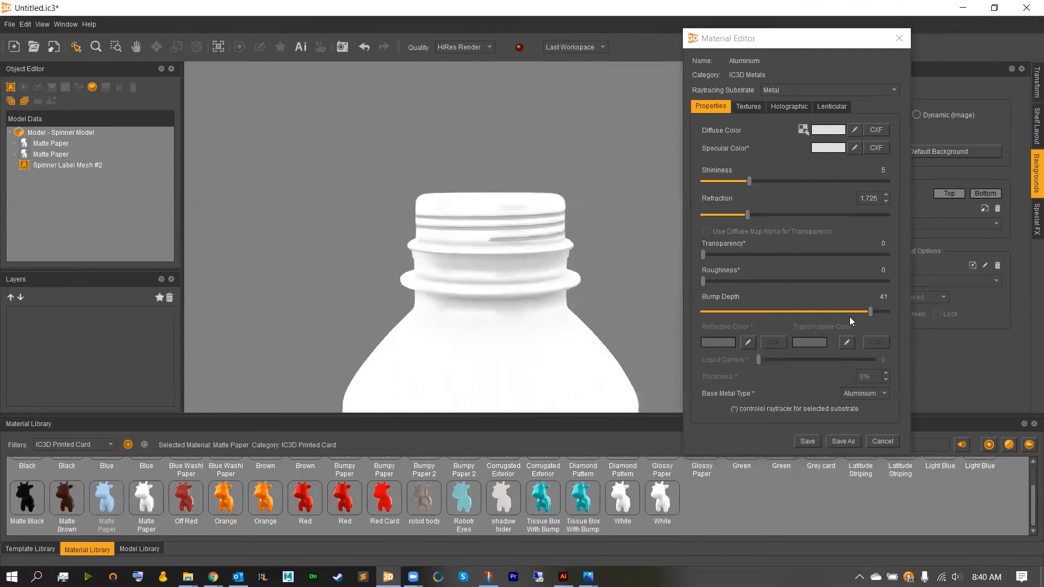
click(808, 440)
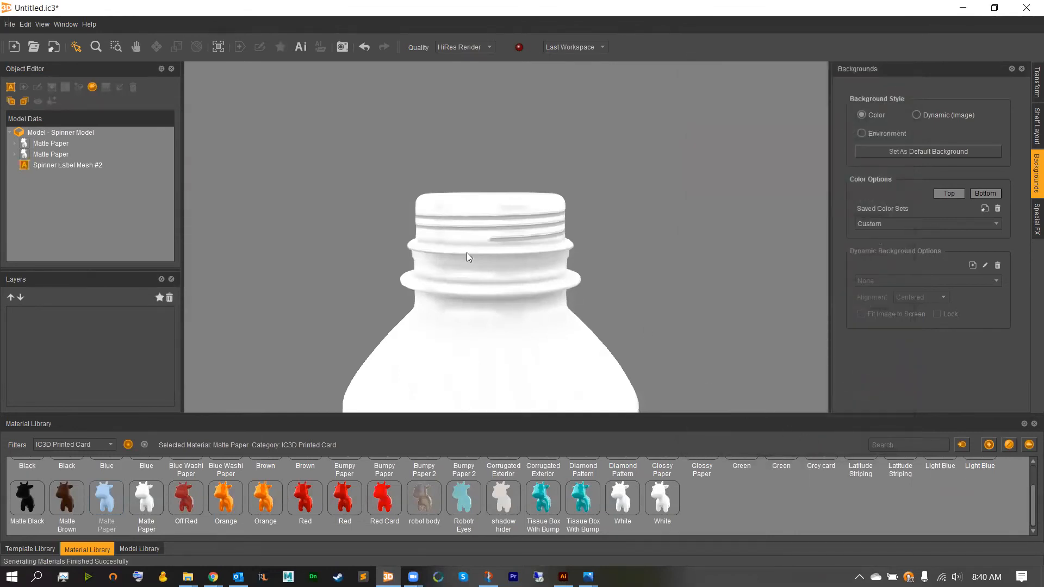
Step: Apply the Bump Displacement template to the bottle model
click(467, 252)
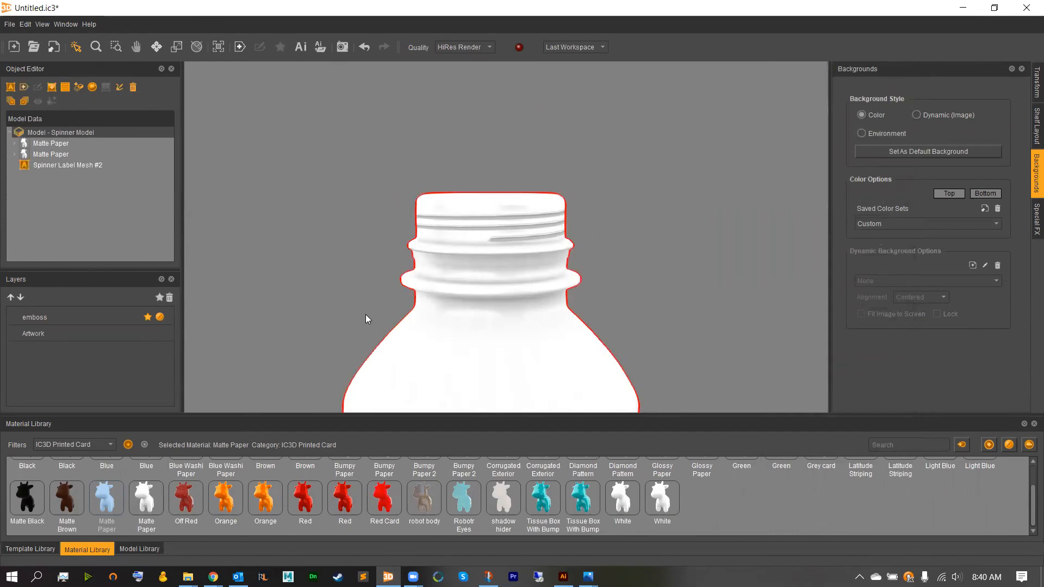
click(49, 550)
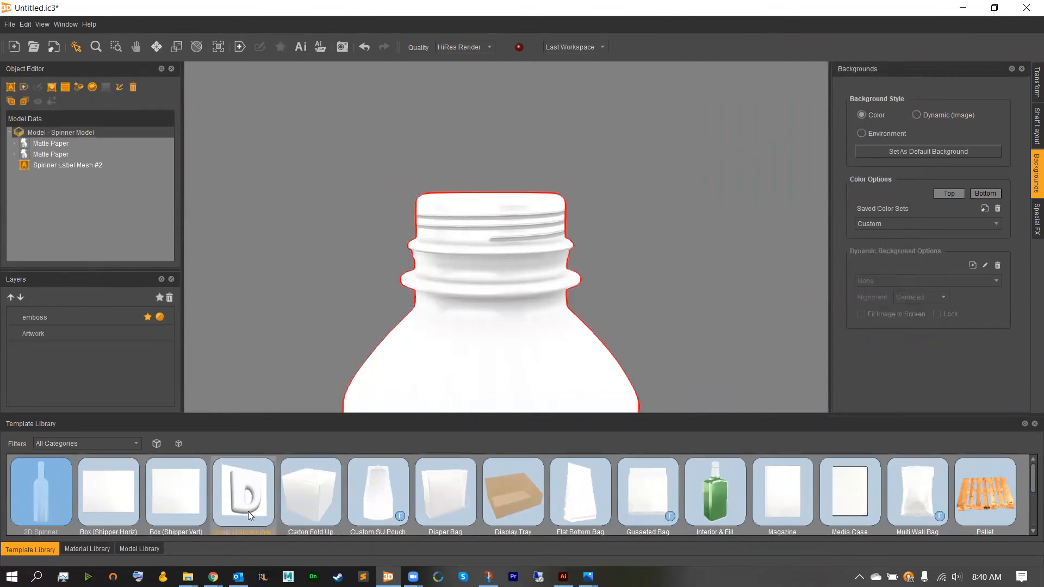
drag(248, 511, 464, 275)
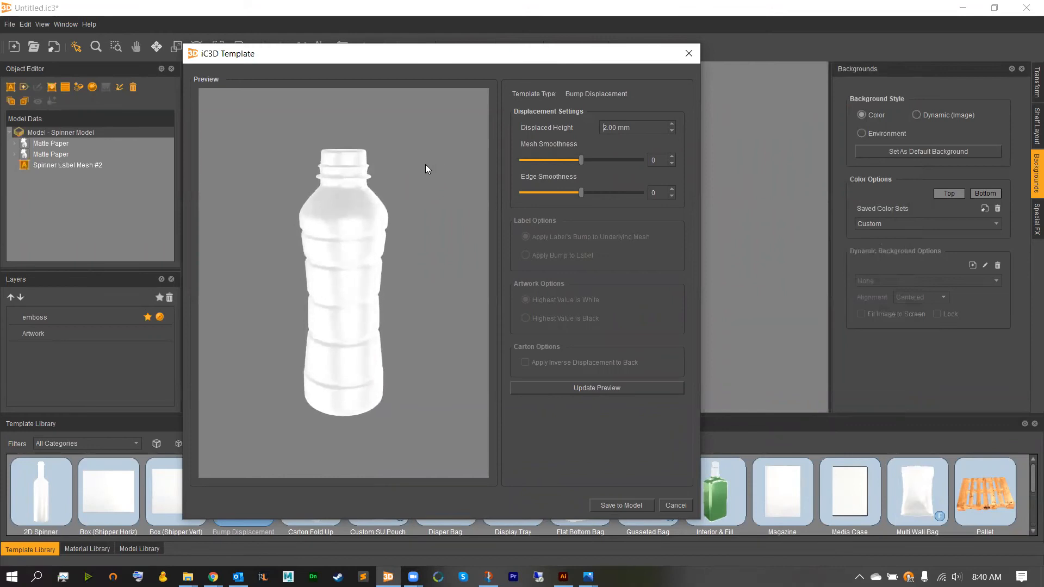
scroll(358, 153, up, 2)
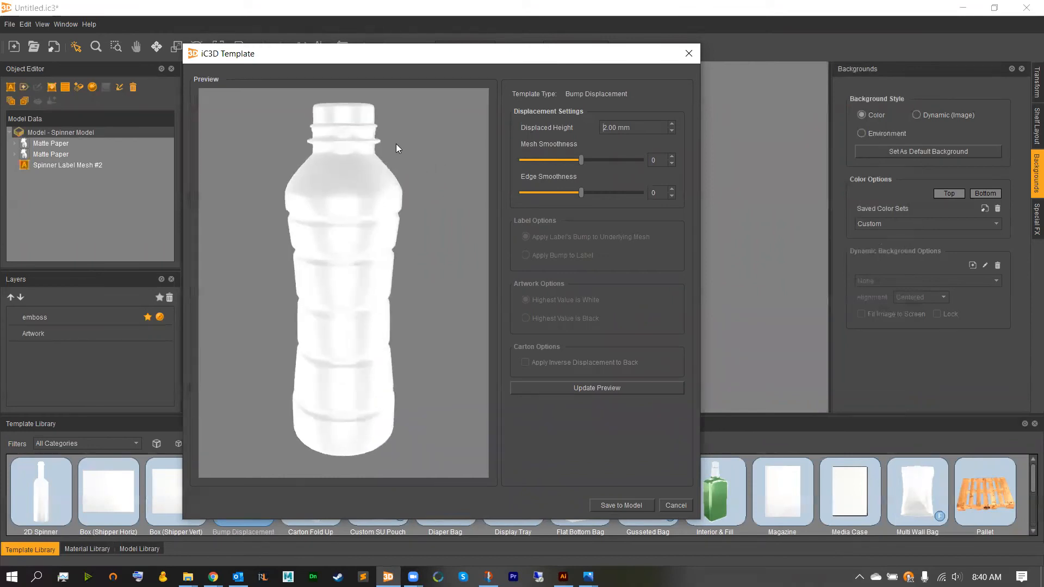
Step: Set the displaced height to 0.50 mm, mesh smoothness to 77 and edge smoothness to 32, and update the preview
click(673, 131)
click(672, 131)
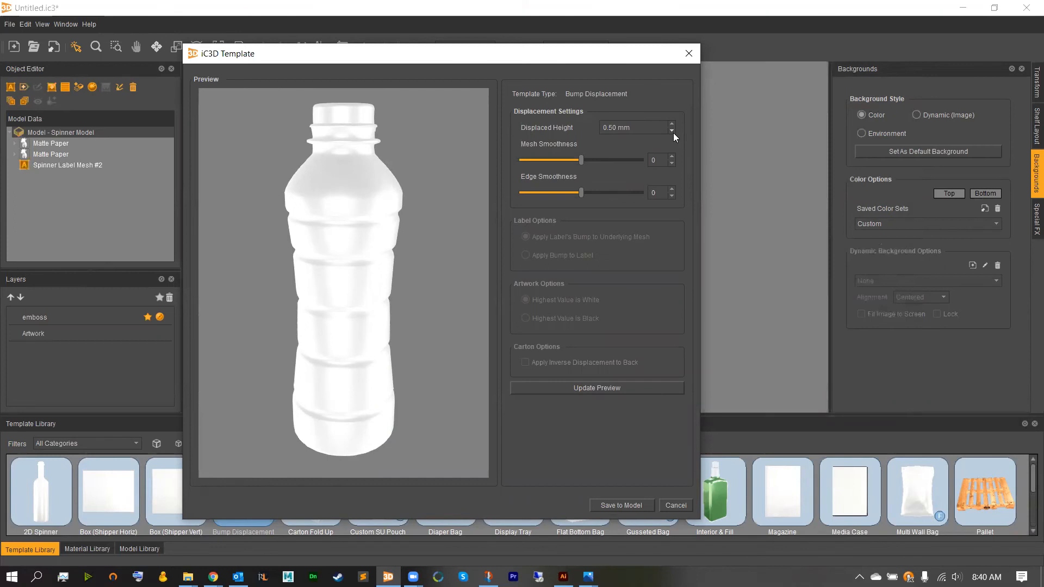
drag(600, 166, 566, 196)
click(602, 386)
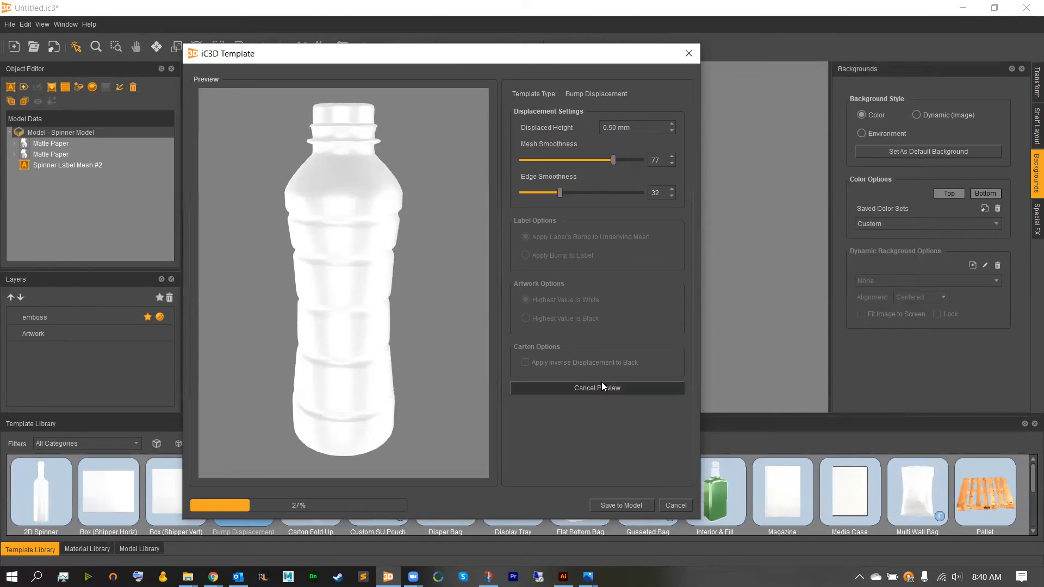
Step: Check the displaced thread in the template preview and save the displacement to the bottle model
mouse_move(405, 233)
mouse_down()
mouse_move(375, 198)
mouse_move(391, 198)
mouse_move(379, 169)
mouse_up()
drag(339, 121, 237, 114)
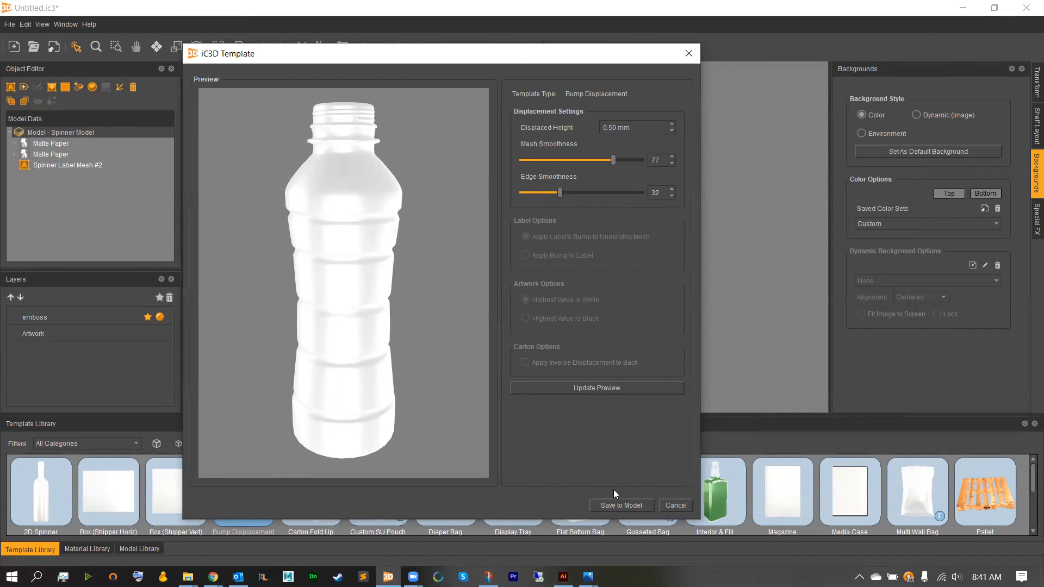
drag(334, 200, 369, 201)
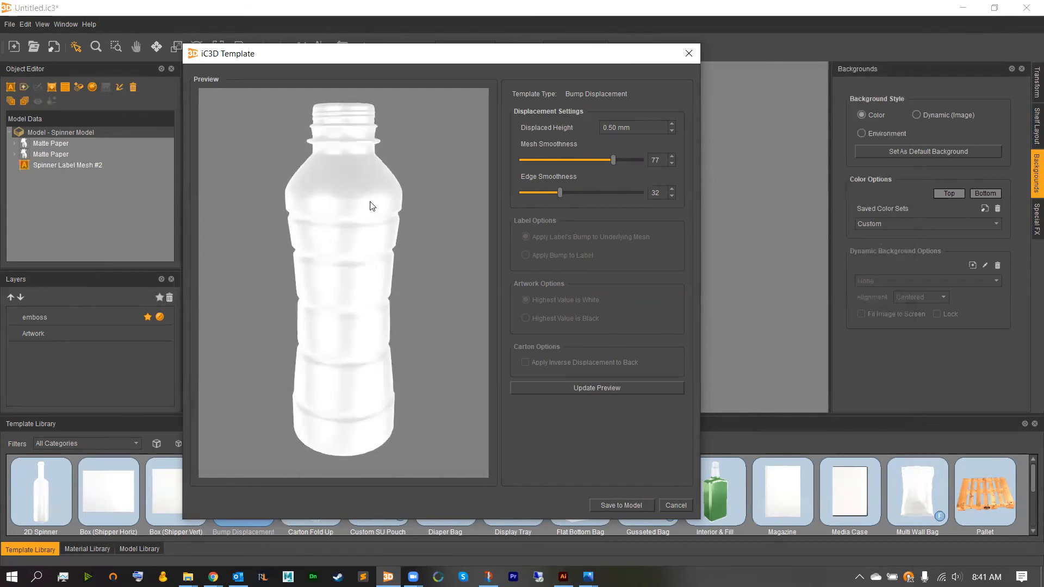
click(618, 504)
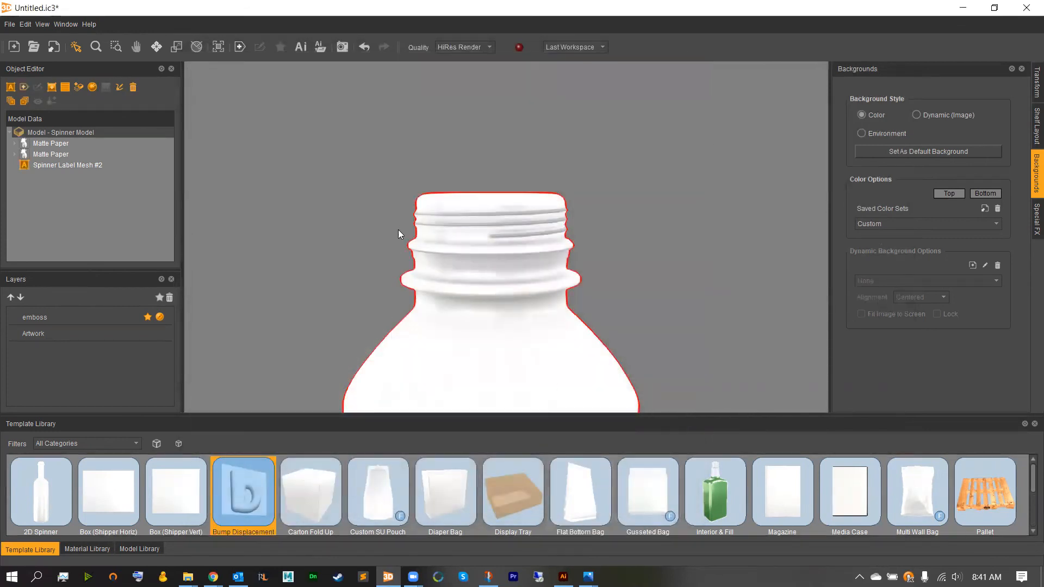
scroll(398, 230, up, 5)
scroll(388, 222, down, 3)
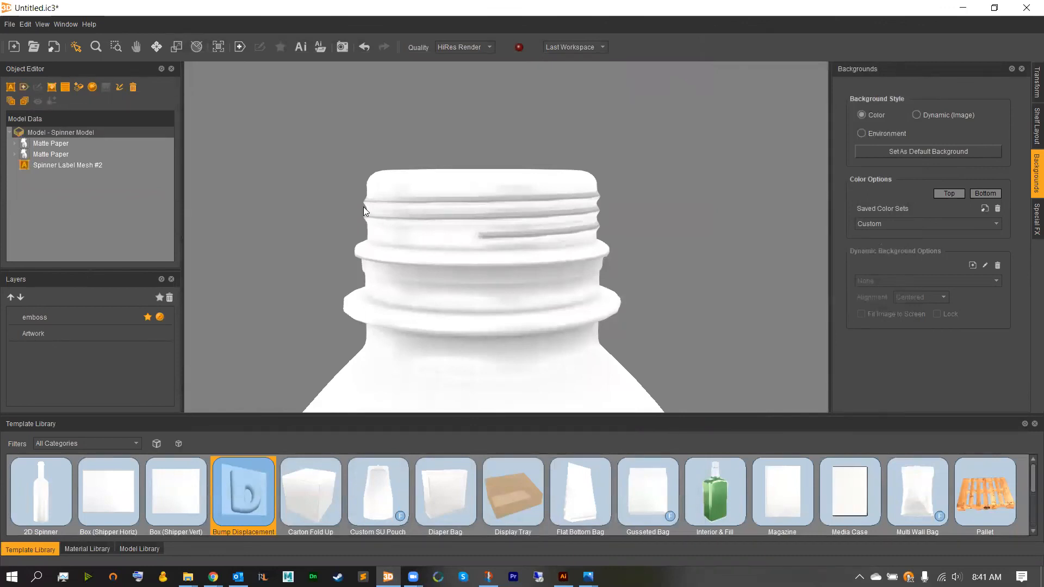
scroll(377, 254, down, 4)
Step: Delete Spinner Label Mesh #2 from the model and inspect the raised thread on the bare bottle
click(33, 164)
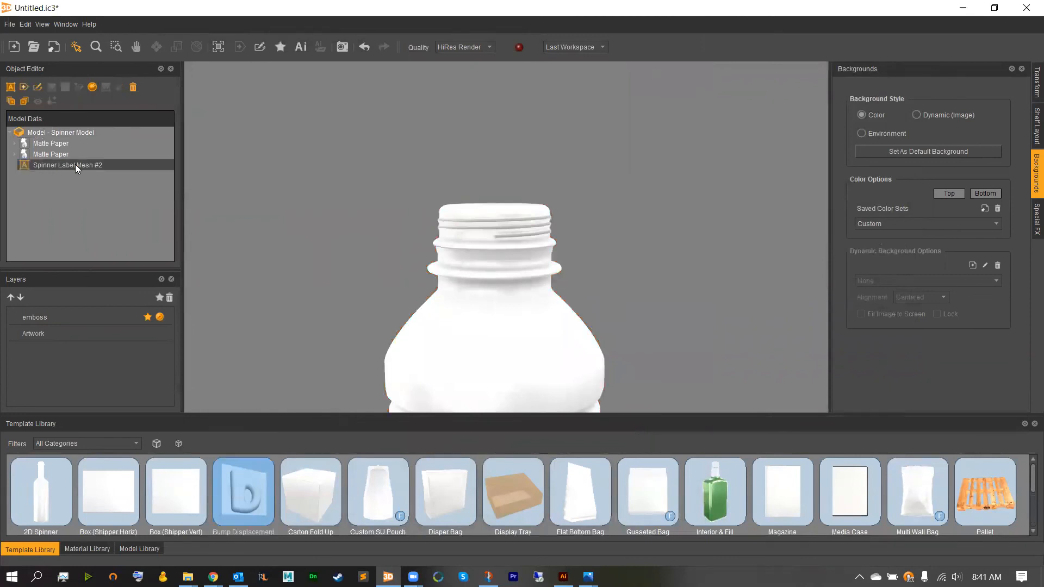
key(Delete)
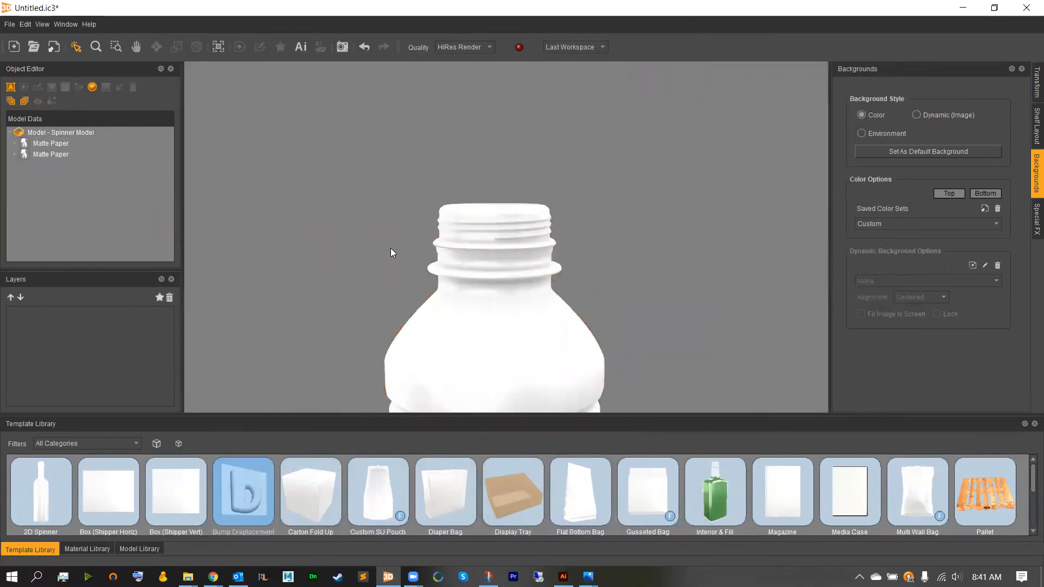
mouse_move(387, 247)
mouse_down()
mouse_move(448, 246)
mouse_move(302, 247)
mouse_move(386, 247)
mouse_up()
scroll(387, 247, up, 5)
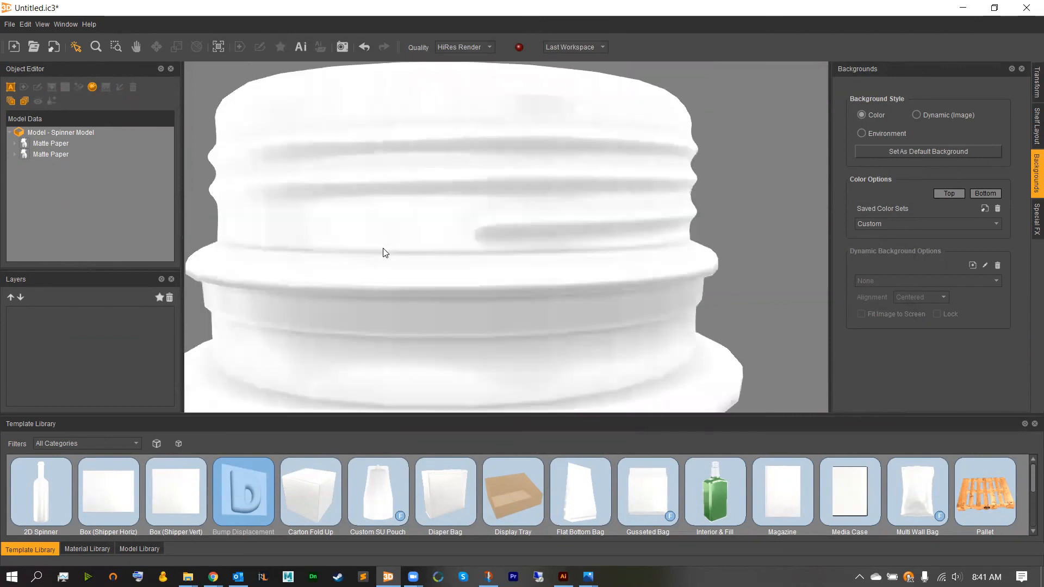
scroll(382, 254, down, 1)
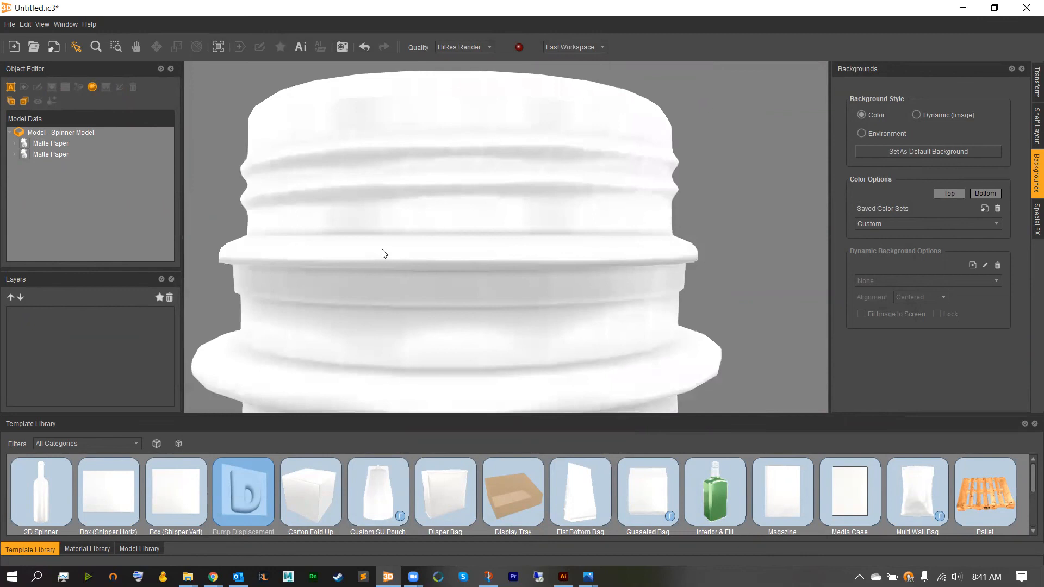
click(219, 47)
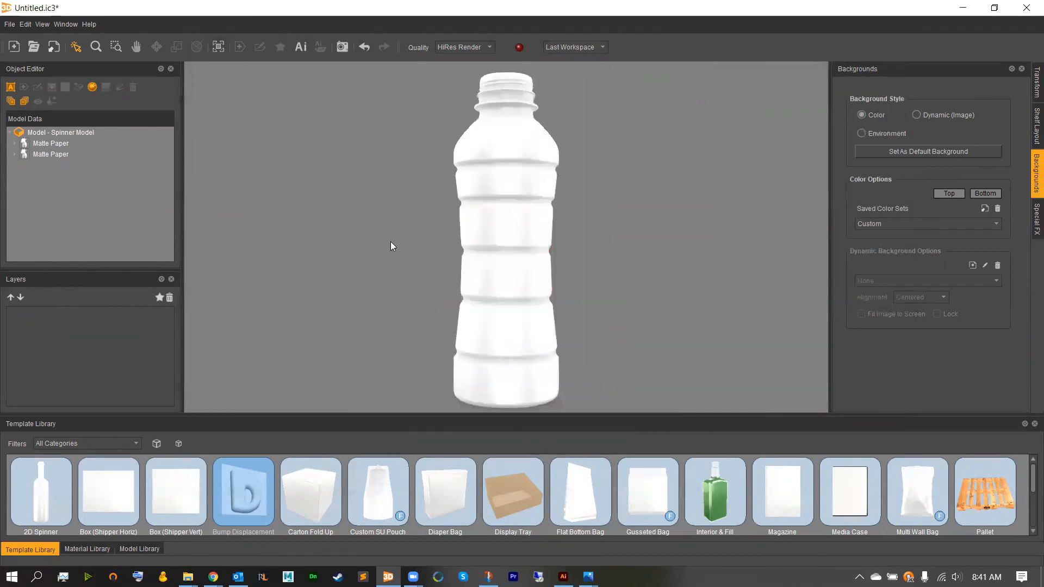
scroll(418, 282, down, 2)
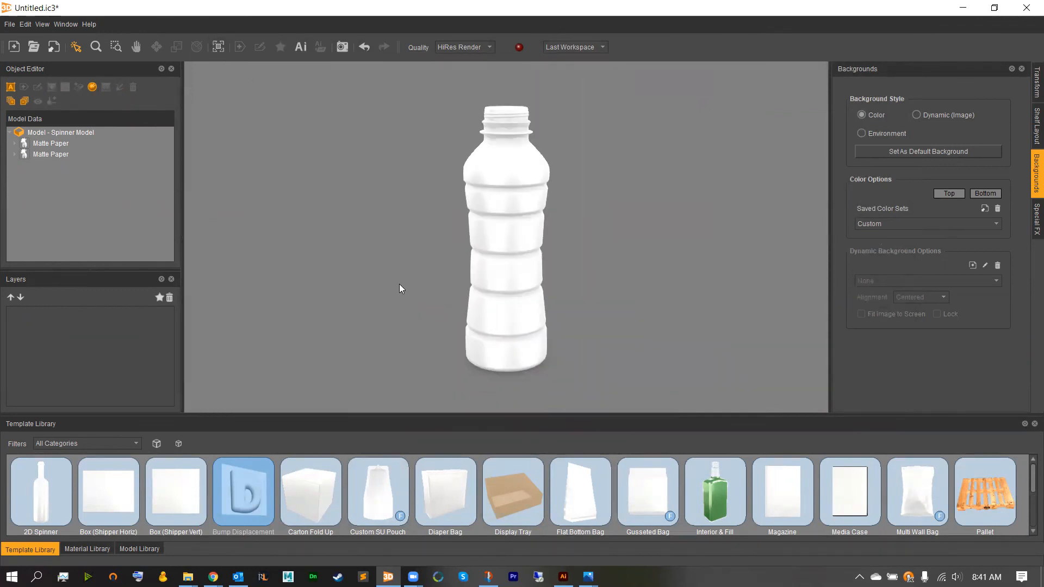